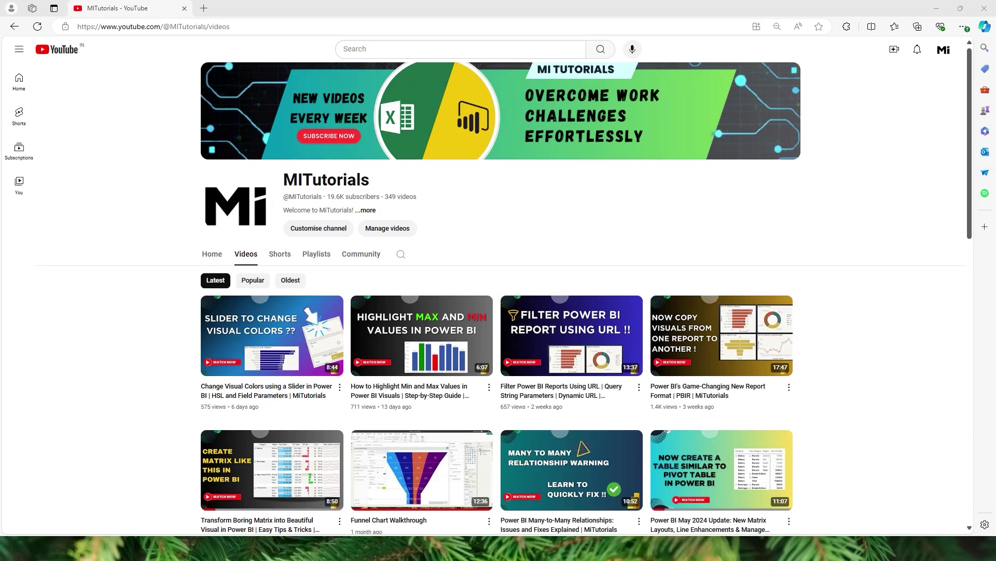
scroll(498, 291, "down", 3)
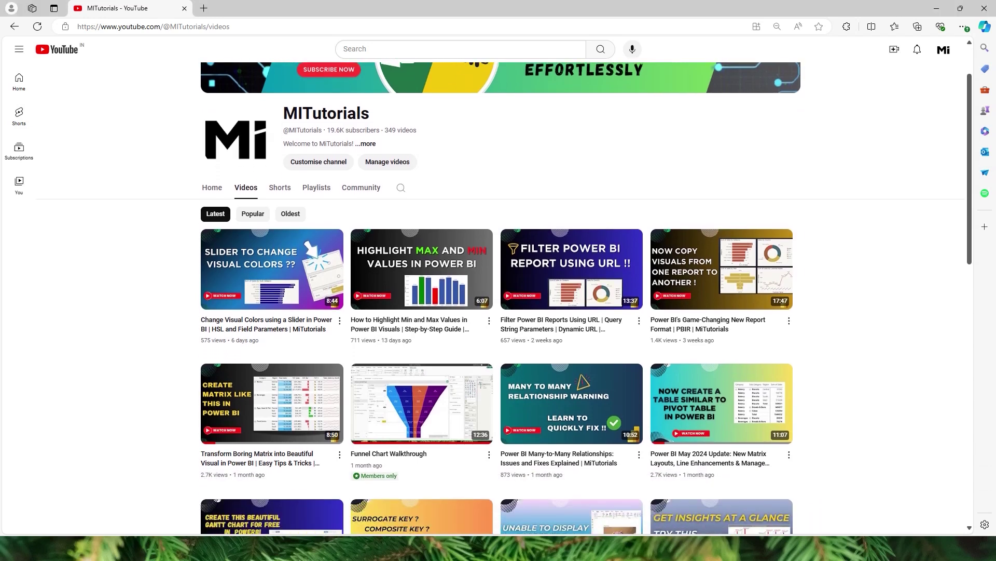
scroll(498, 291, "down", 2)
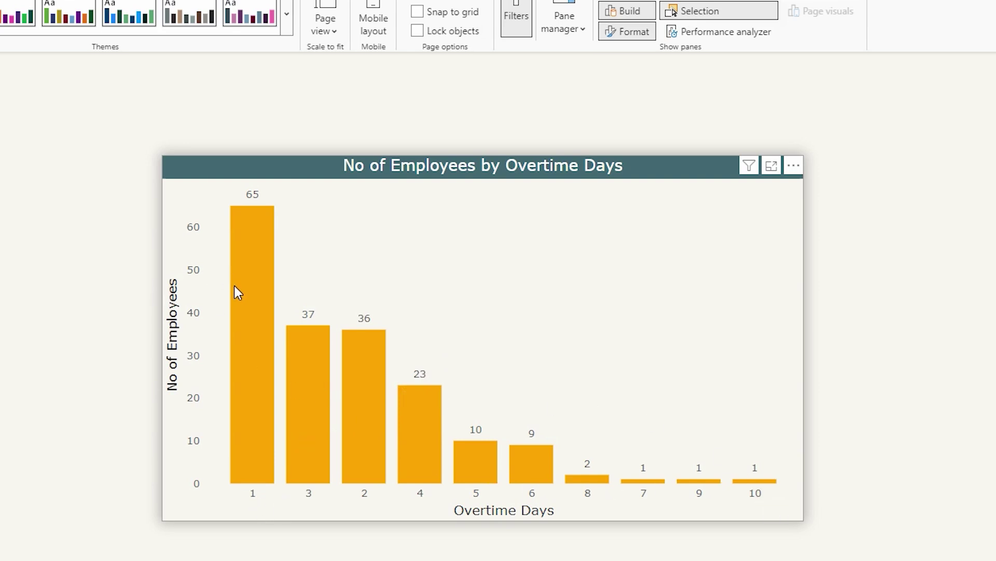
mouse_move(237, 291)
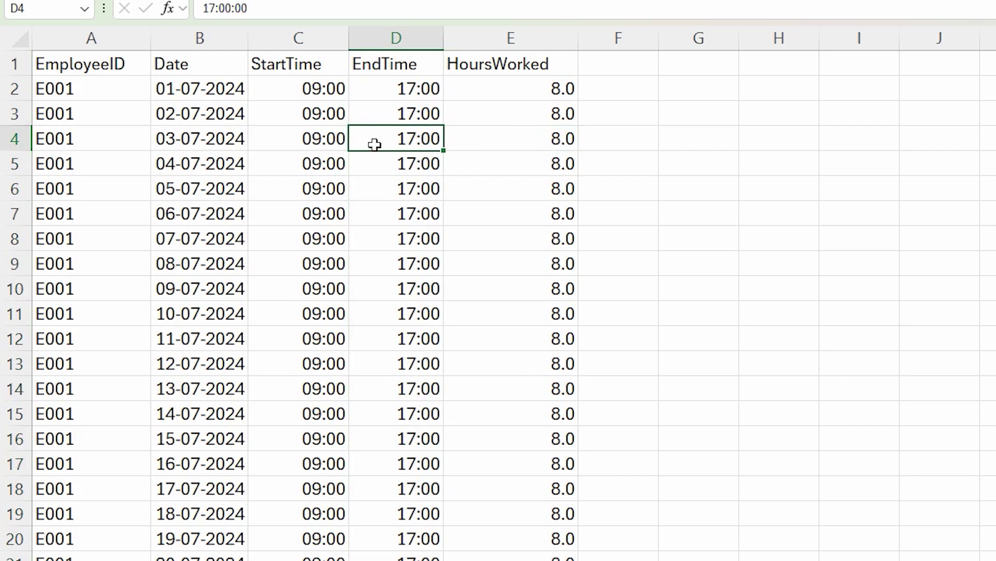
Review the EmployeeID, Date, StartTime, EndTime and HoursWorked columns of the attendance sheet.
left_click(124, 41)
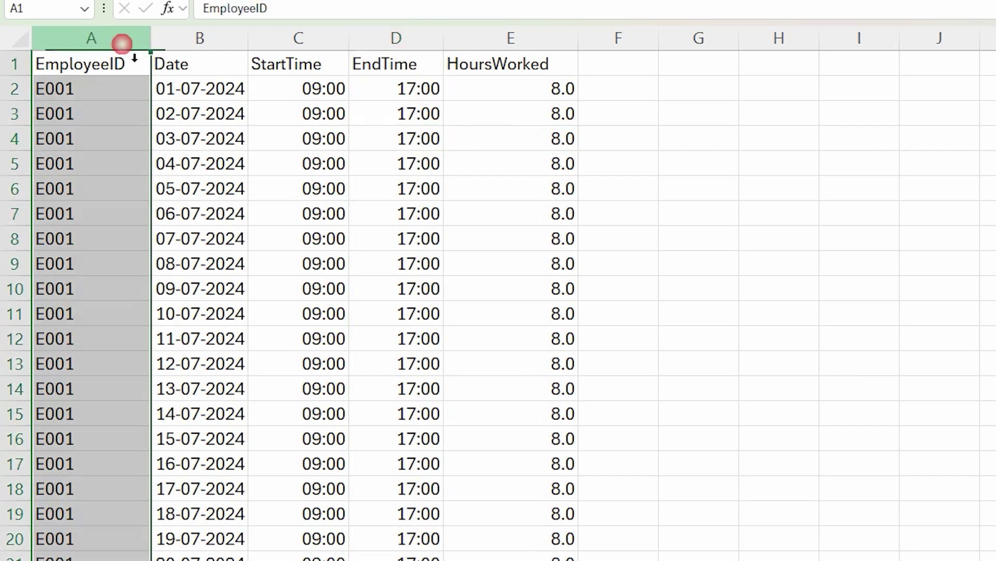
left_click(206, 41)
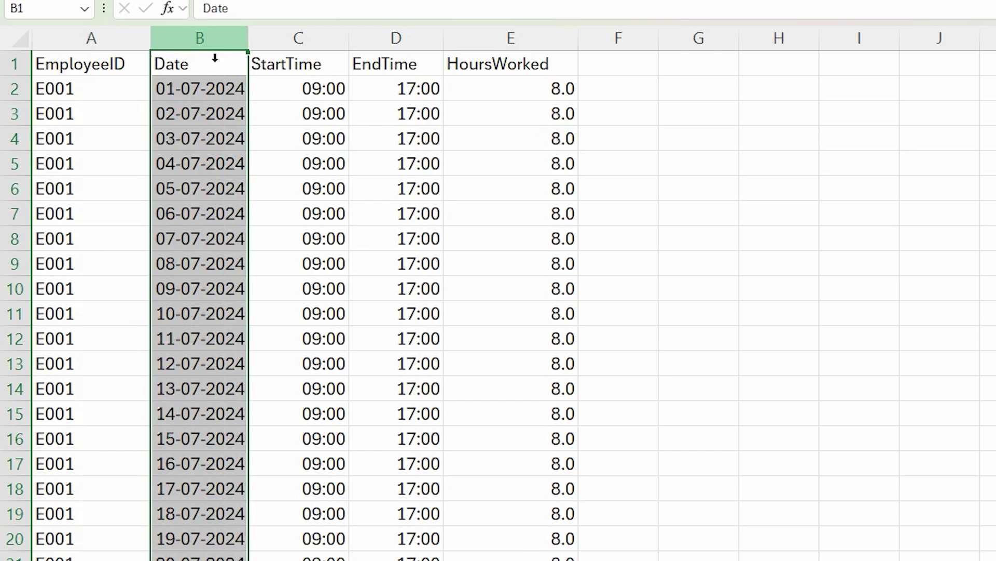
left_click(282, 45)
left_click(373, 56)
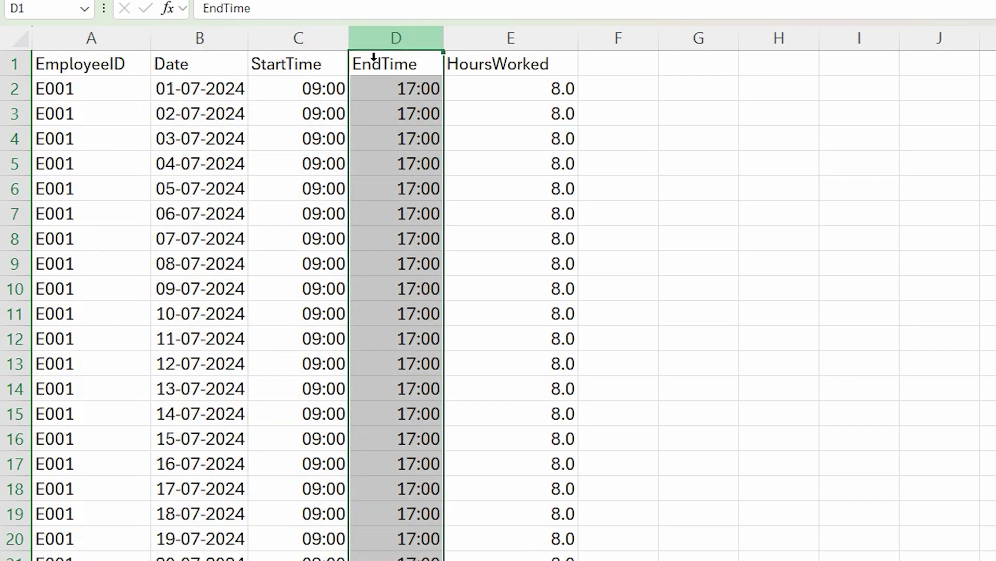
left_click(491, 56)
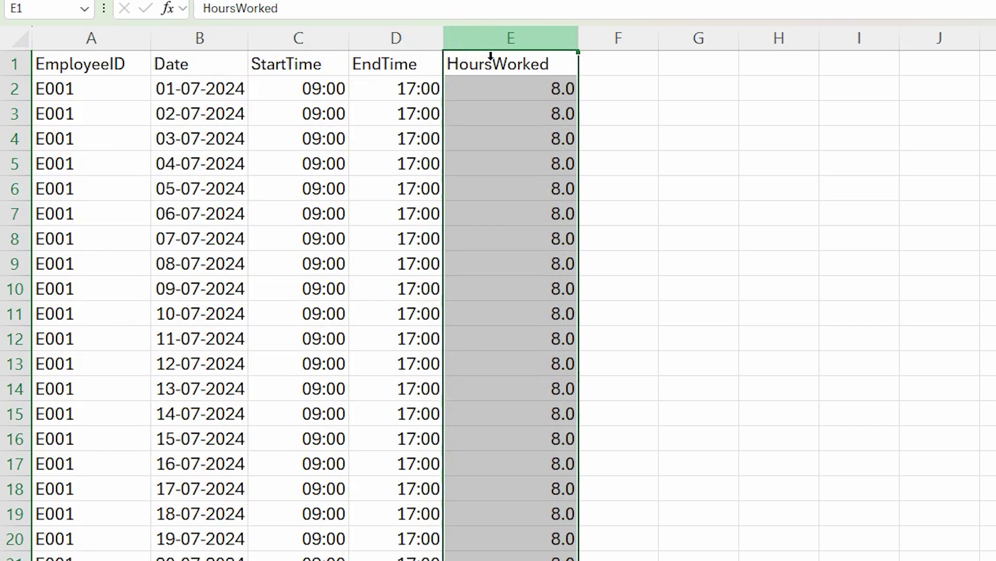
key("Down")
key("Down")
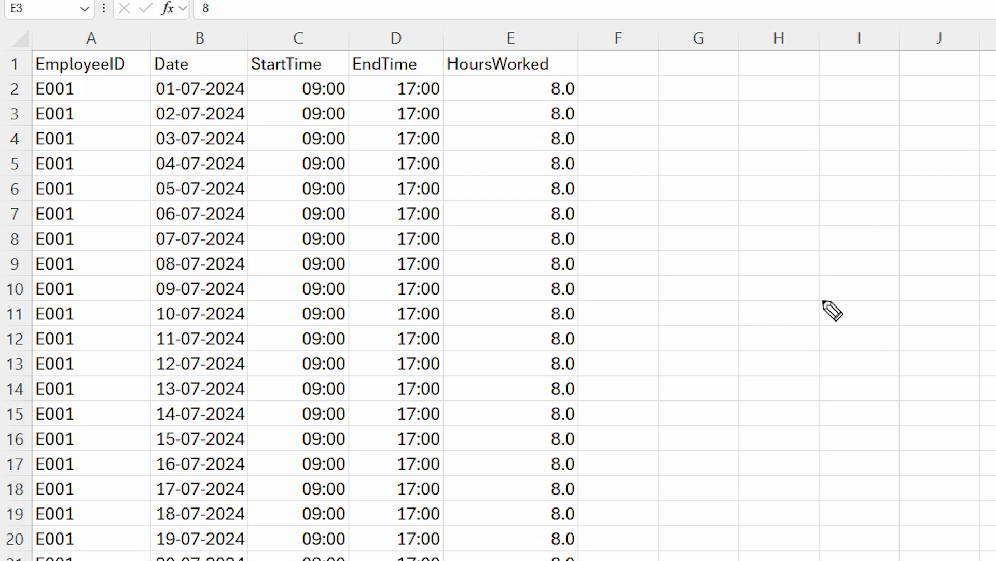
Sketch a horizontal axis in the empty area beside the data and number it 1, 2, 3 and 4.
left_click_drag(819, 274, 995, 275)
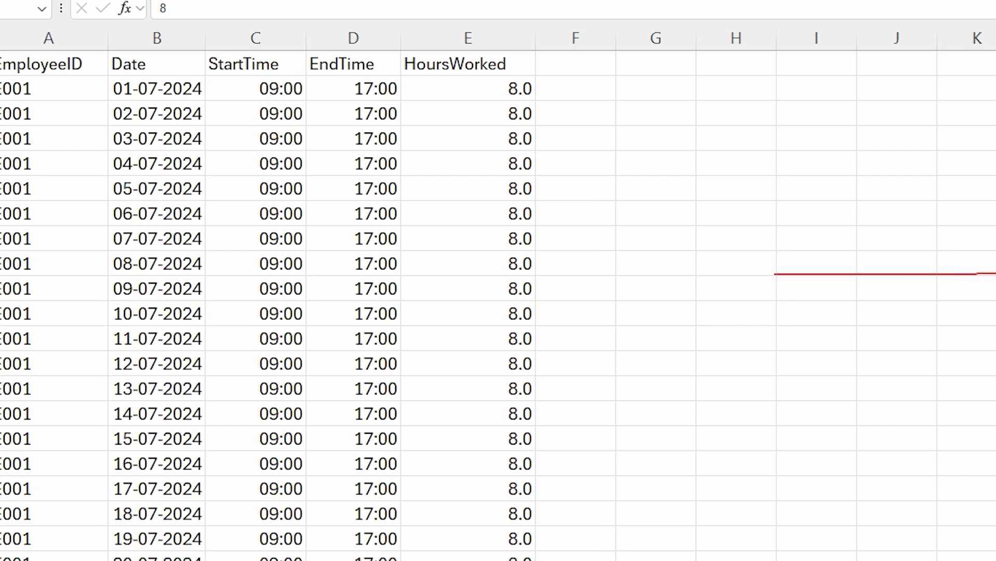
left_click_drag(803, 285, 803, 304)
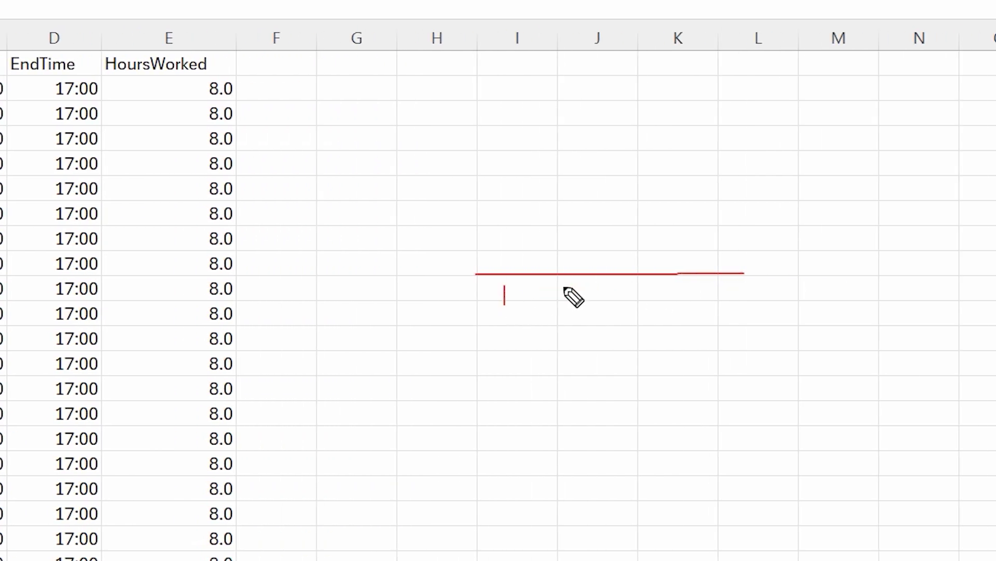
mouse_move(560, 288)
left_mouse_down()
mouse_move(660, 288)
mouse_move(672, 305)
mouse_move(641, 308)
left_mouse_up()
mouse_move(708, 282)
left_mouse_down()
mouse_move(710, 305)
mouse_move(730, 317)
left_mouse_up()
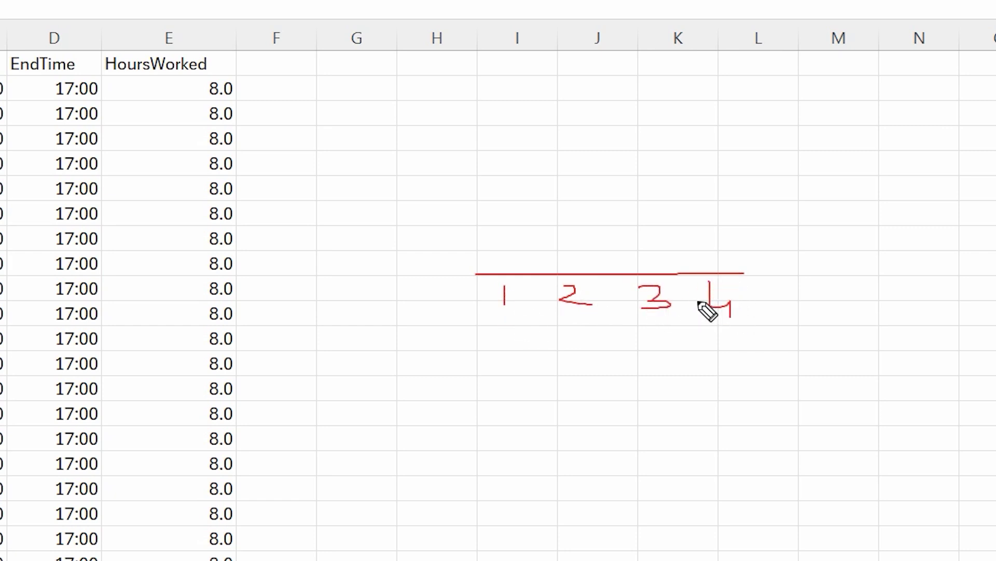
Sketch a bar above axis number 1 labelled 50 and a shorter bar above number 2 labelled 30.
left_click_drag(480, 156, 480, 272)
mouse_move(480, 156)
left_mouse_down()
mouse_move(513, 157)
mouse_move(515, 269)
left_mouse_up()
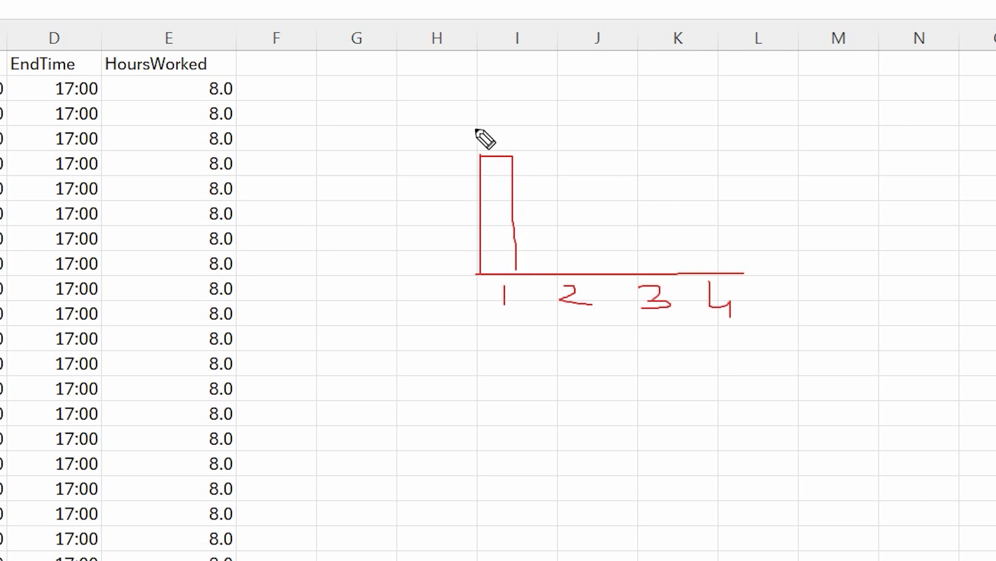
mouse_move(477, 128)
left_mouse_down()
mouse_move(491, 136)
mouse_move(493, 118)
left_mouse_up()
left_click_drag(503, 128, 497, 130)
left_click(540, 191)
left_click_drag(540, 192, 542, 269)
mouse_move(538, 192)
left_mouse_down()
mouse_move(585, 194)
mouse_move(585, 267)
left_mouse_up()
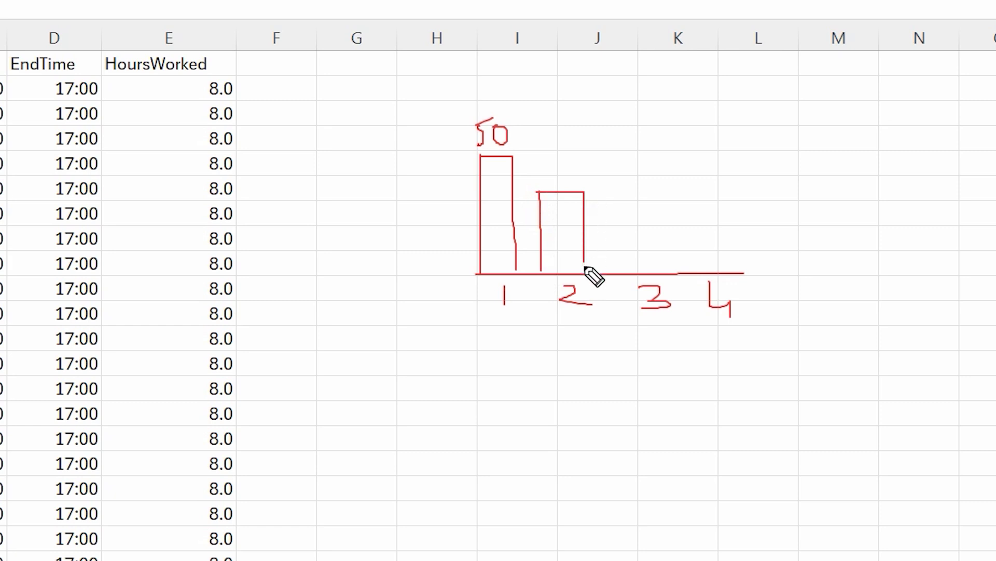
mouse_move(543, 161)
left_mouse_down()
mouse_move(545, 186)
mouse_move(566, 164)
left_mouse_up()
Extend the sketched axis to number 10 and draw a labelled bar above it.
mouse_move(741, 269)
left_mouse_down()
mouse_move(887, 272)
mouse_move(840, 309)
mouse_move(868, 285)
mouse_move(860, 288)
left_mouse_up()
left_click_drag(834, 204, 833, 267)
mouse_move(827, 200)
left_mouse_down()
mouse_move(883, 206)
mouse_move(872, 269)
left_mouse_up()
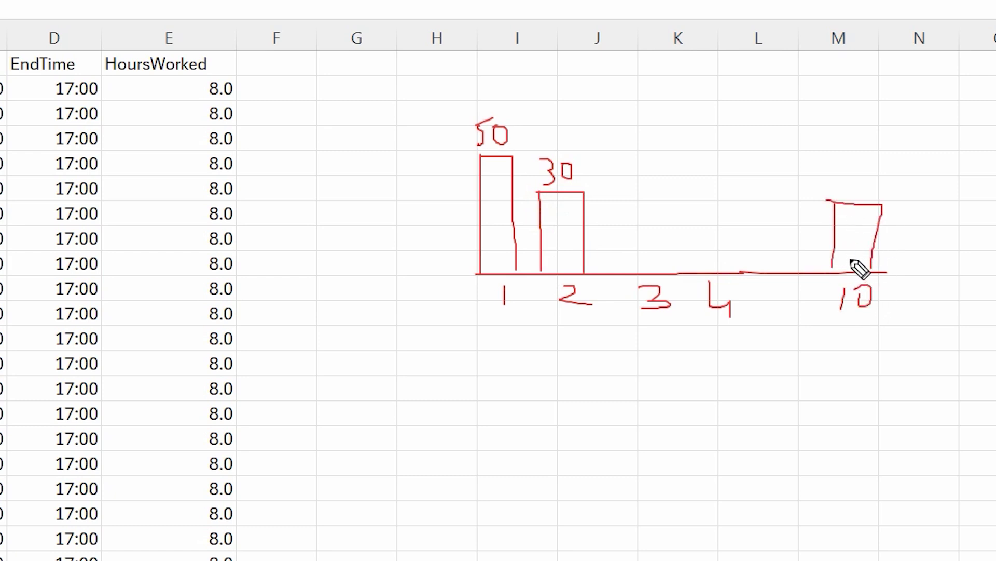
left_click_drag(849, 171, 849, 191)
left_click_drag(870, 176, 871, 177)
left_click(892, 254)
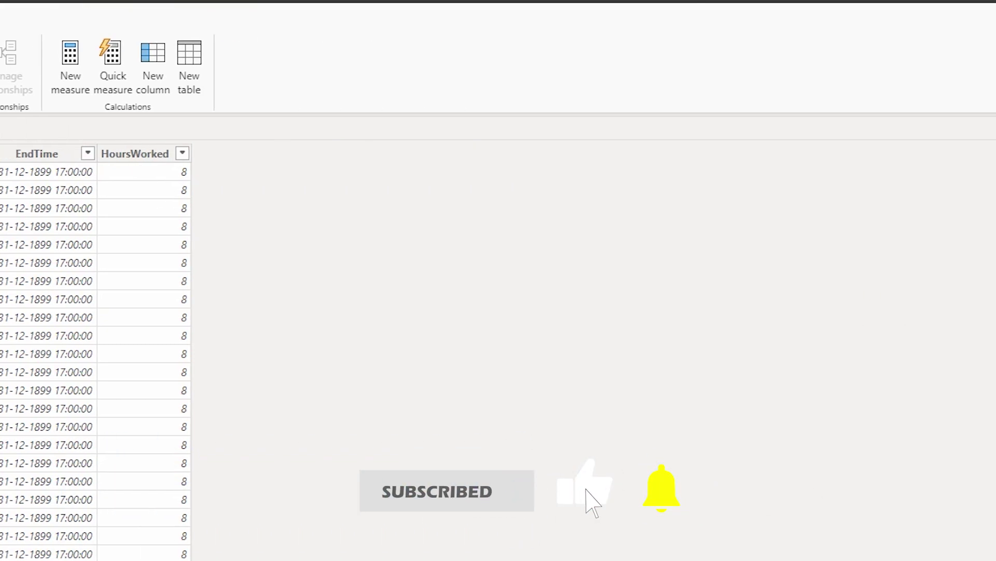
Add a calculated column named Overtime_Flag to the Overtime table.
left_click(985, 191)
left_click(880, 229)
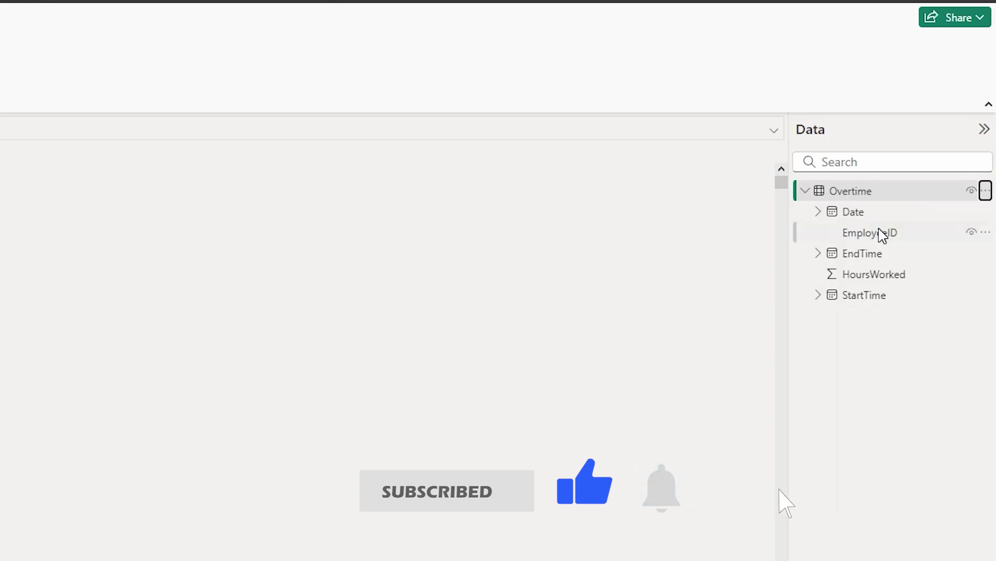
type("Overtime")
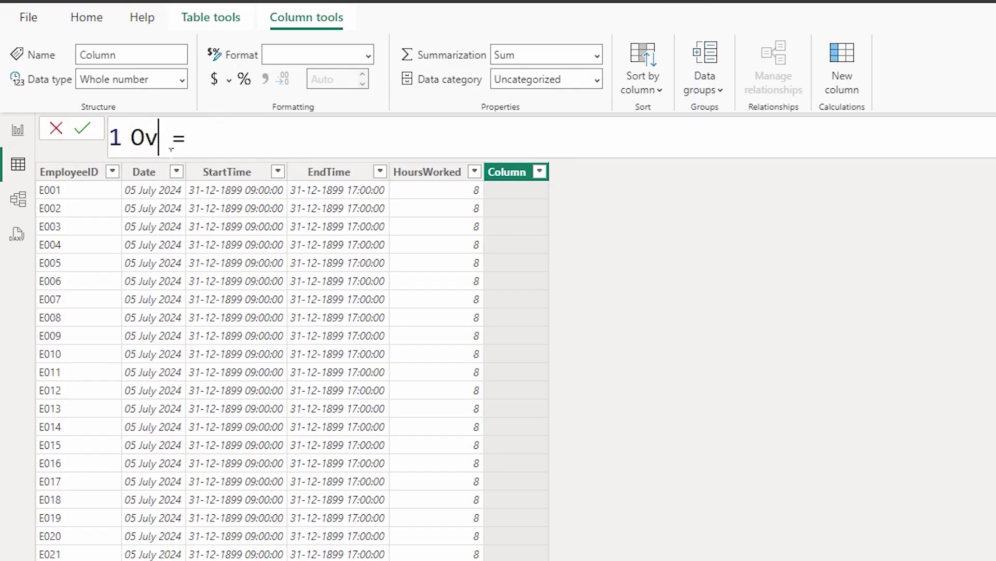
type("_Flag")
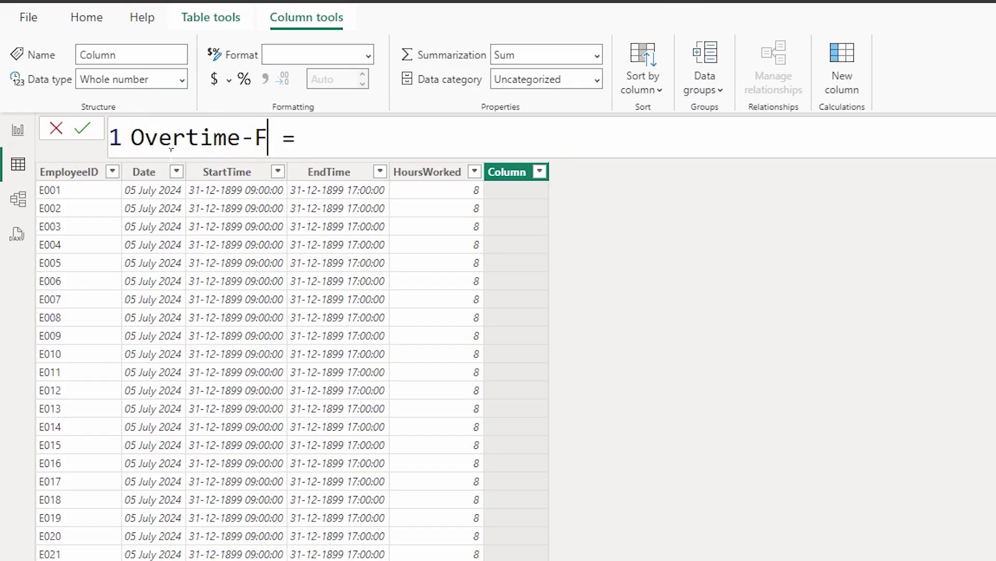
Start the Overtime_Flag formula with an IF test for Overtime[HoursWorked] >10.
key("End")
type("i")
key("Tab")
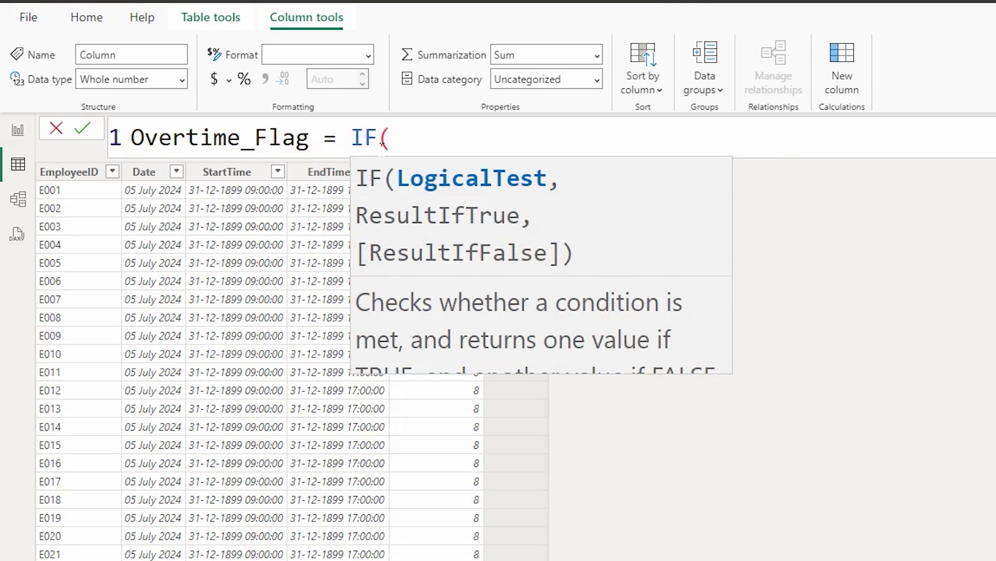
type("hour")
key("Down")
key("Tab")
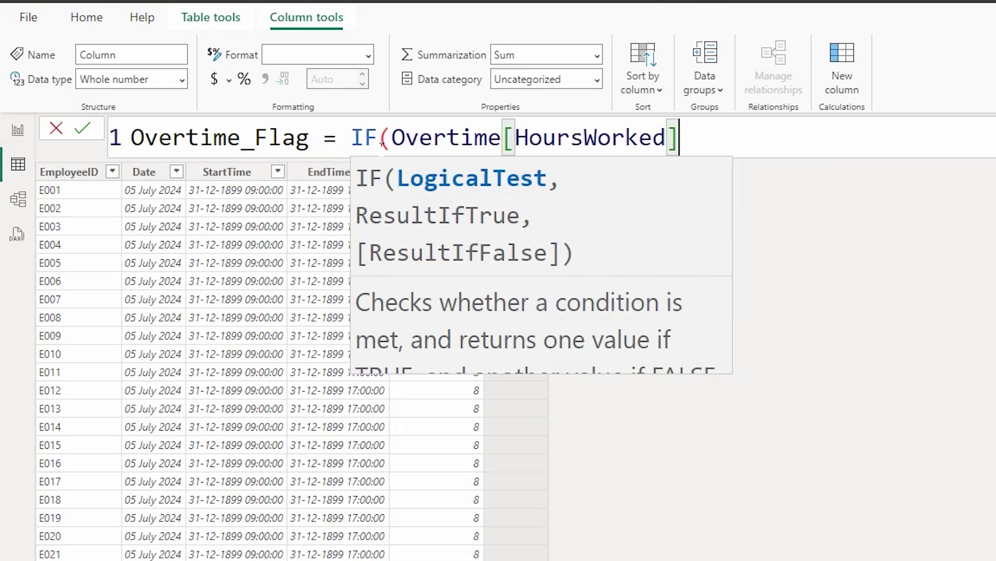
type(">10")
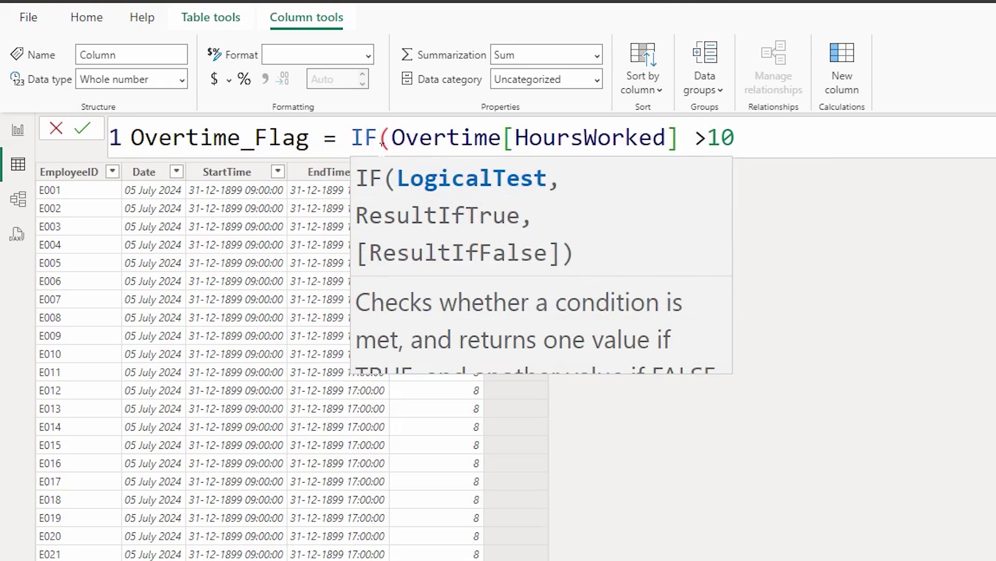
Complete the IF formula to return 1 when true and 0 otherwise, and check the distinct values in the Overtime_Flag column.
type(",")
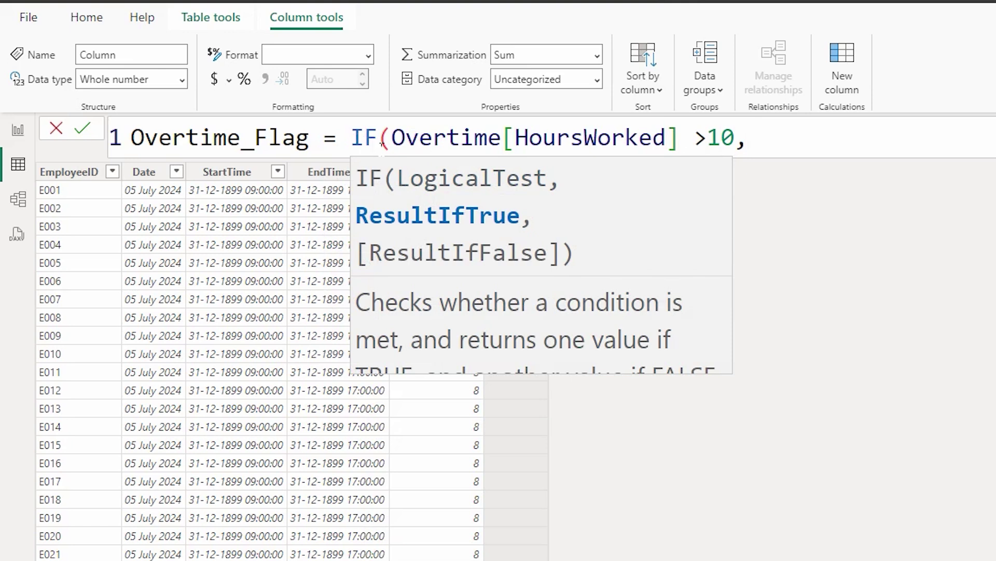
left_click(747, 137)
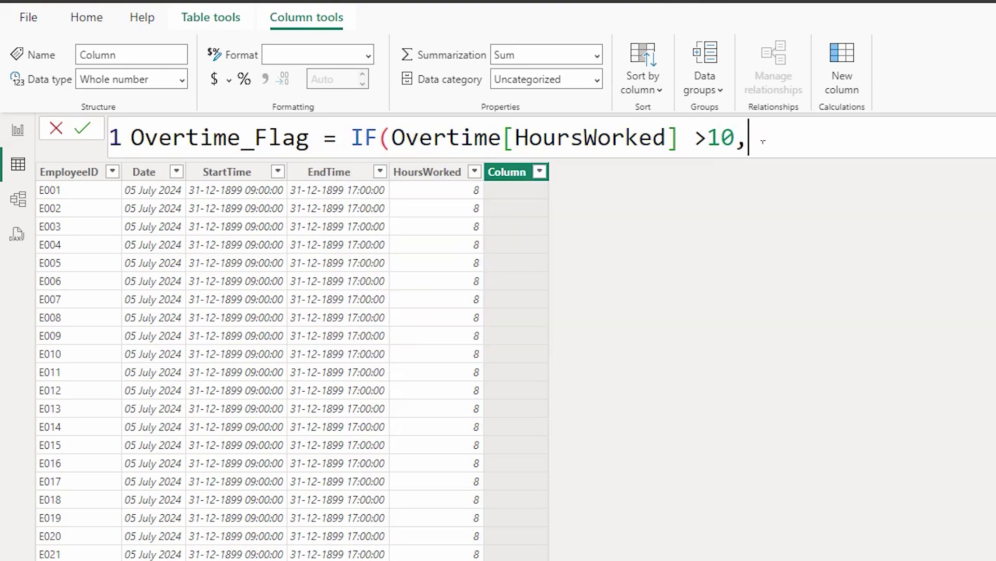
type("1,")
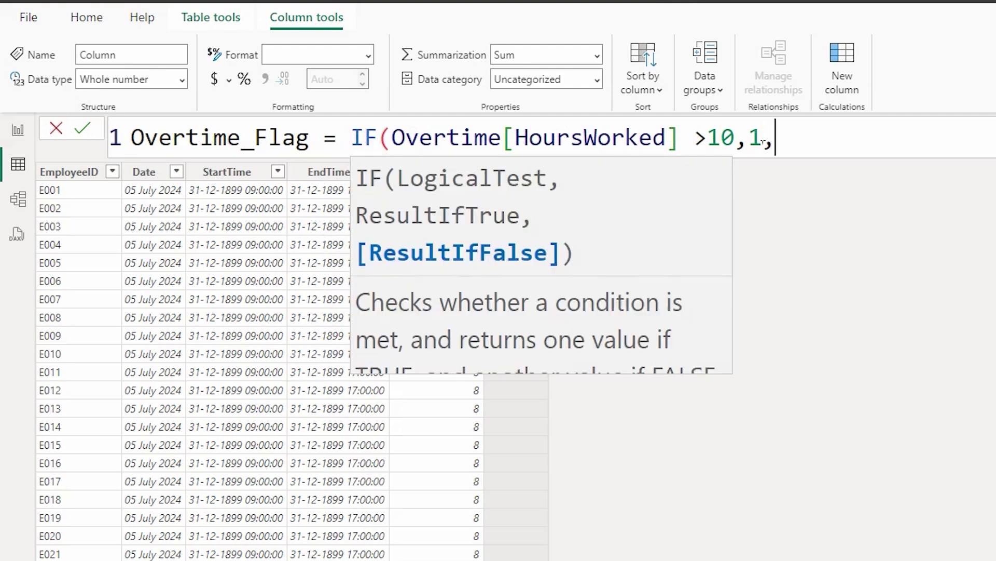
type("0)")
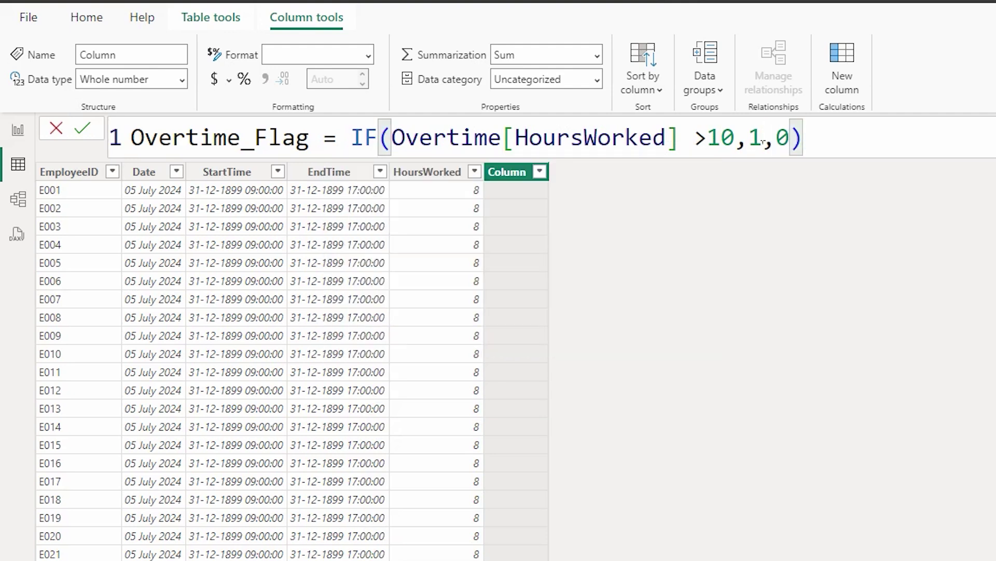
key("Return")
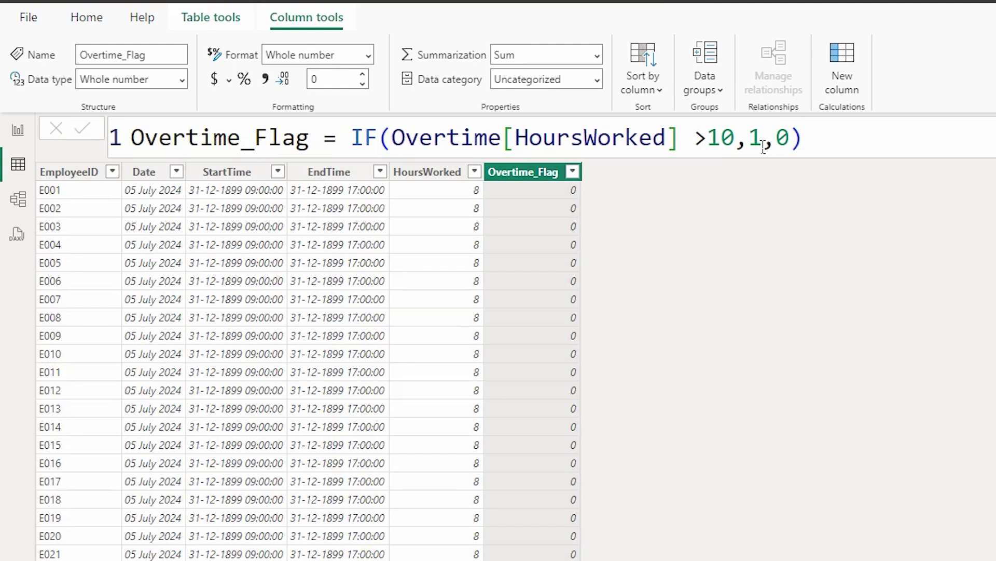
left_click(573, 172)
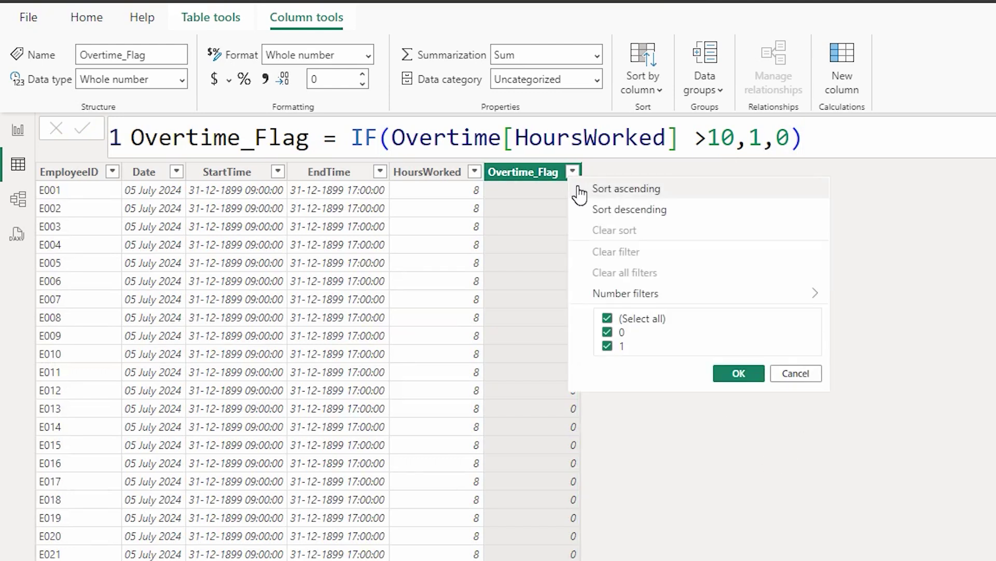
left_click(796, 373)
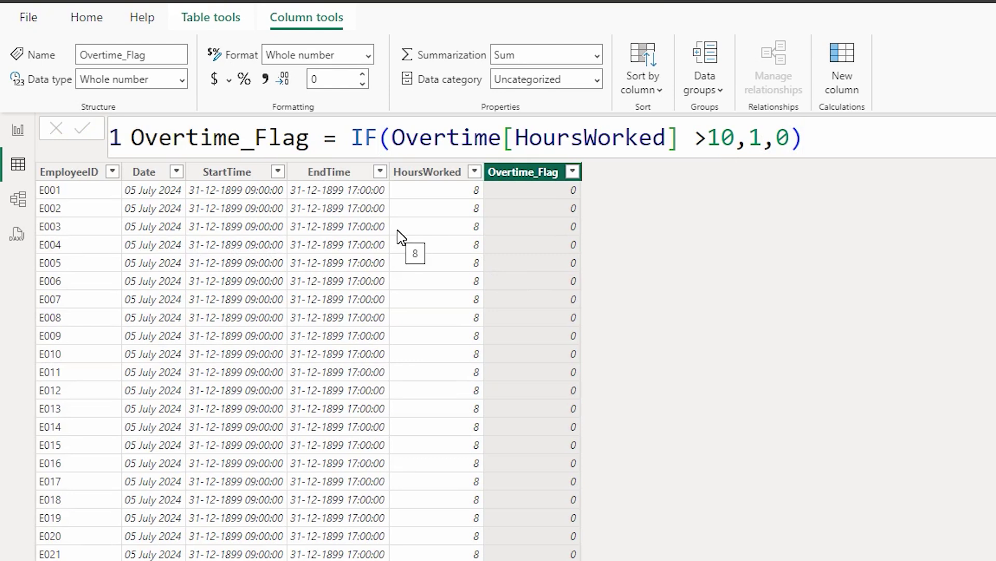
Switch to the report view.
left_click(17, 130)
Sketch a horizontal axis numbered 1 to 5 with trailing dots on the blank report canvas, and clear the sketch.
left_click(534, 270)
left_click_drag(519, 280, 875, 274)
mouse_move(448, 294)
left_mouse_down()
mouse_move(447, 314)
mouse_move(529, 307)
mouse_move(570, 321)
left_mouse_up()
mouse_move(627, 300)
left_mouse_down()
mouse_move(642, 310)
mouse_move(641, 328)
left_mouse_up()
left_click_drag(711, 297, 690, 319)
left_click(729, 326)
left_click(784, 322)
left_click(819, 324)
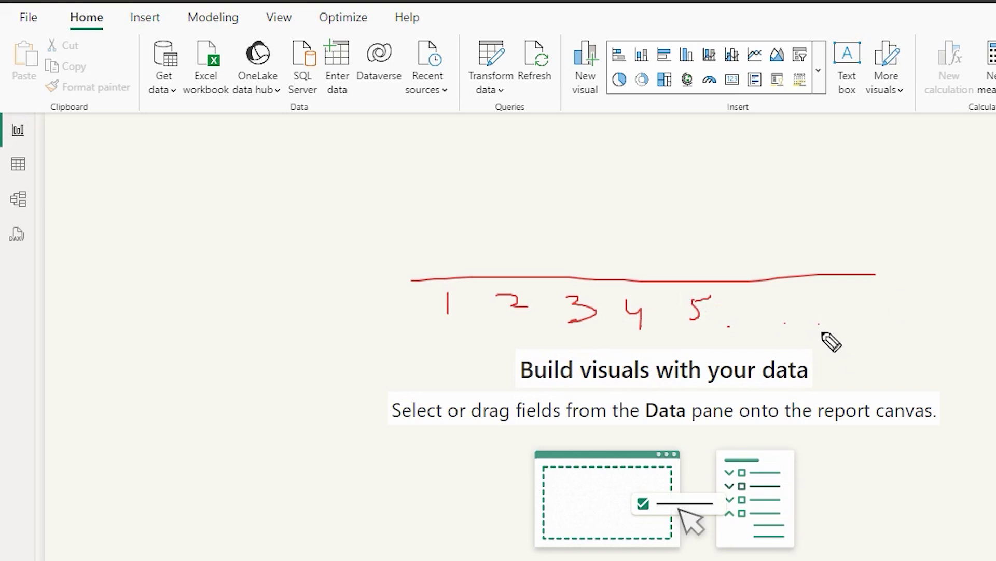
key("Escape")
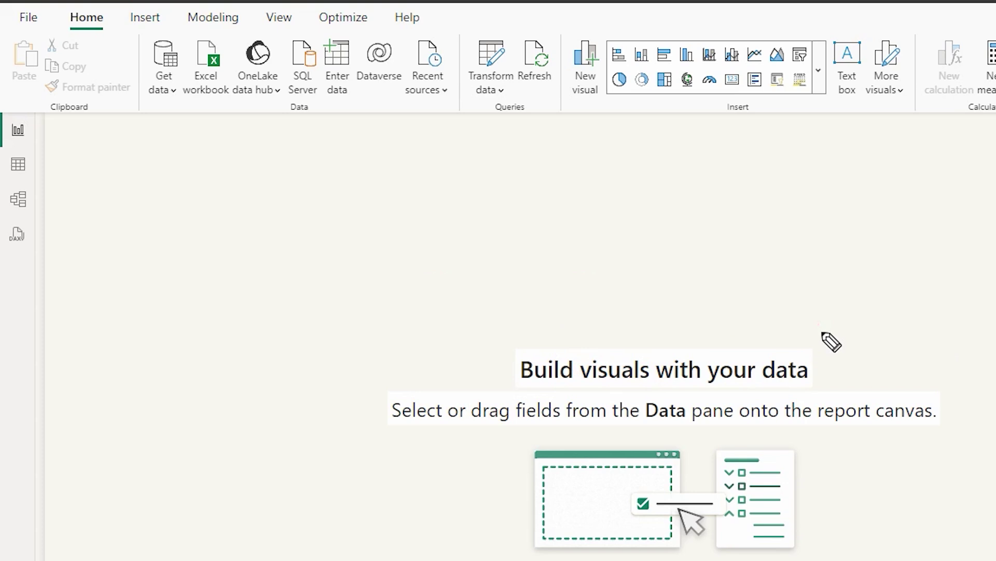
Start a calculated table named XAxis_Overtime whose formula uses the GENERATESERIES function.
left_click(234, 22)
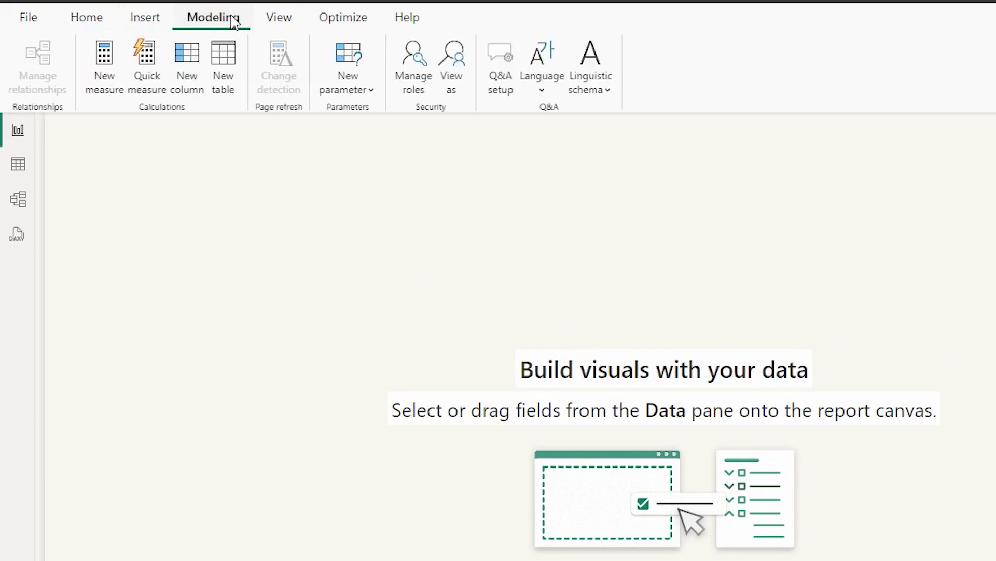
left_click(221, 86)
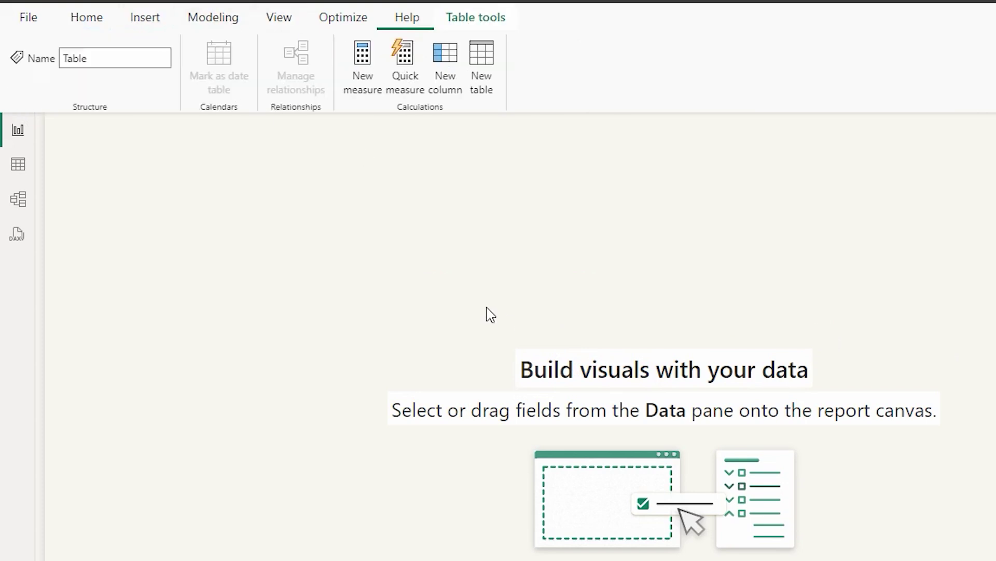
type("XAxis")
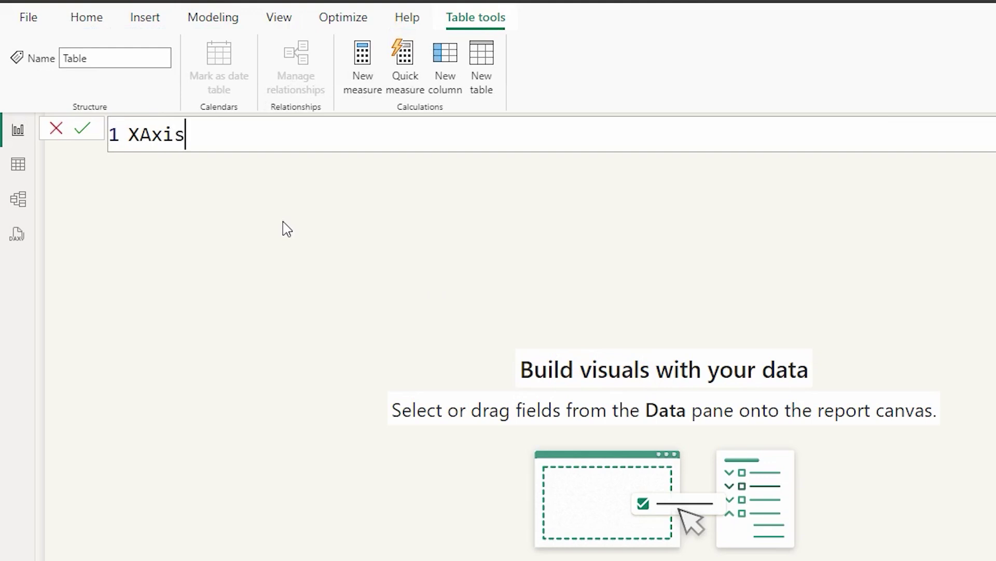
type("_Overtime")
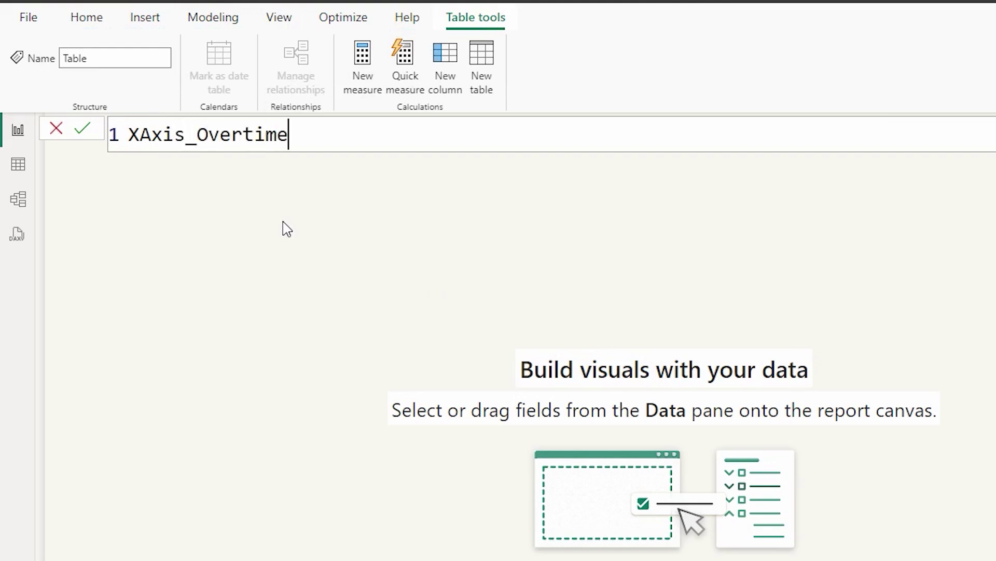
type(" = Gene")
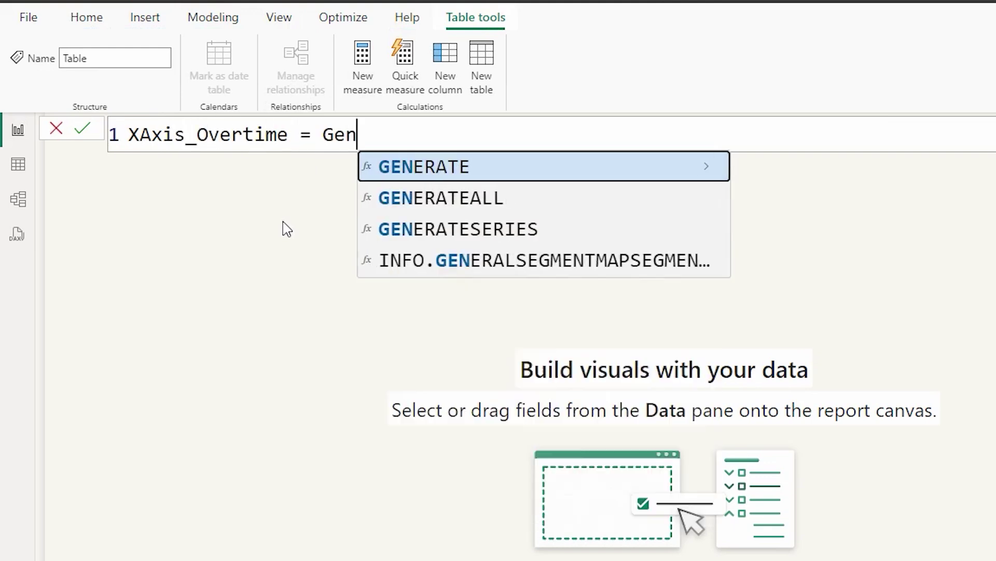
key("Down")
key("Down")
key("Tab")
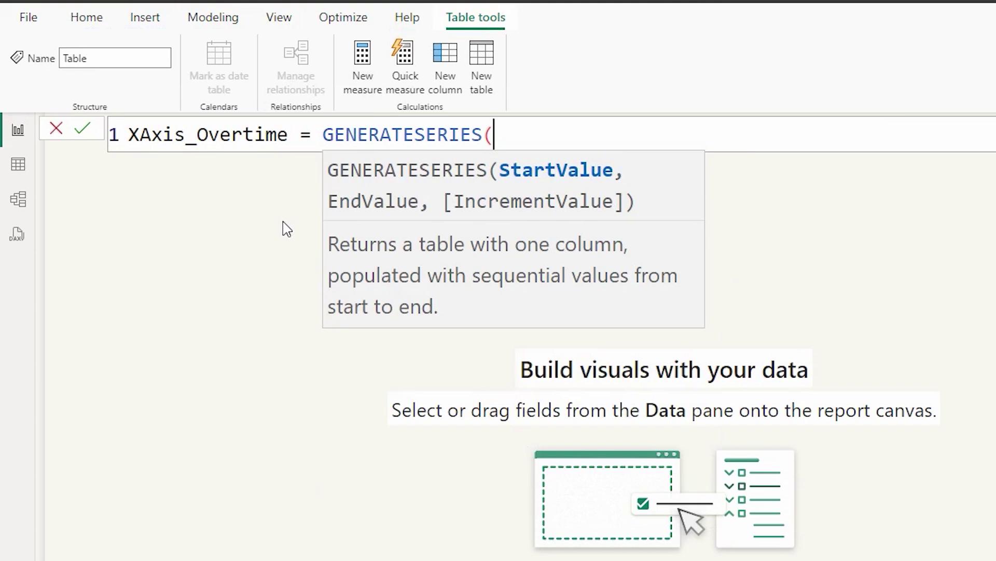
Complete GENERATESERIES with start value 1, end value 30 and increment 1, and commit the XAxis_Overtime table.
type("1,")
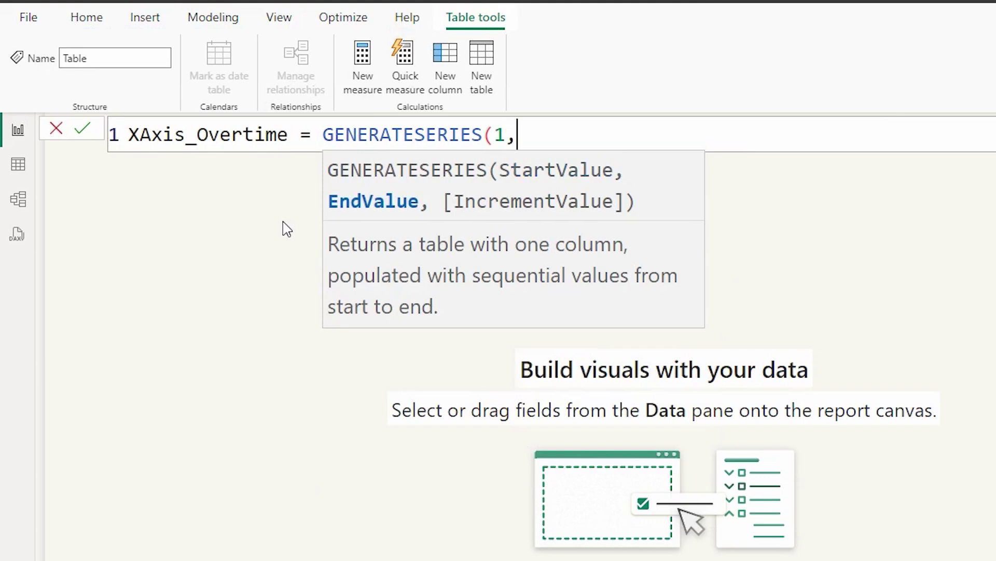
type("30,1")
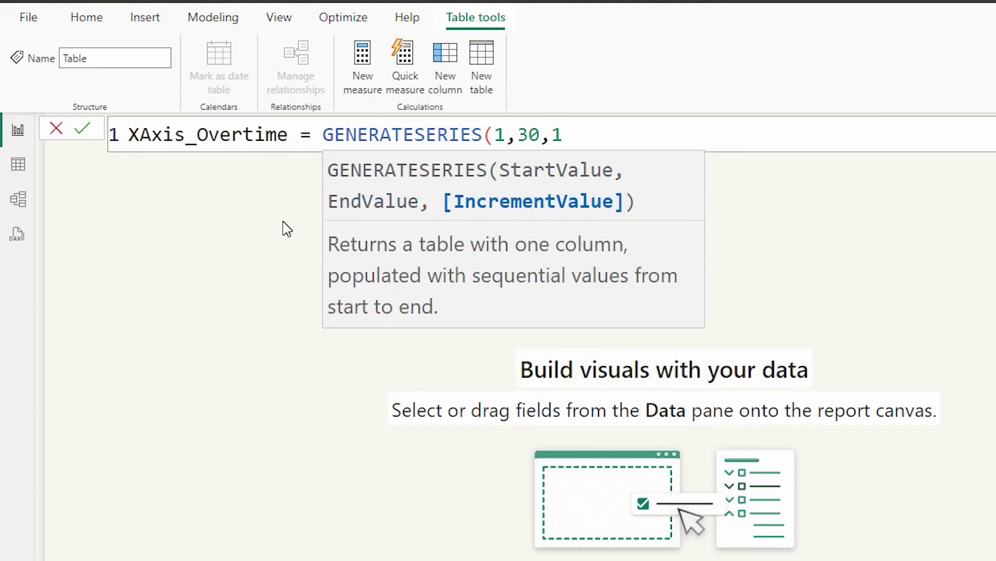
type(")")
left_click_drag(516, 134, 540, 136)
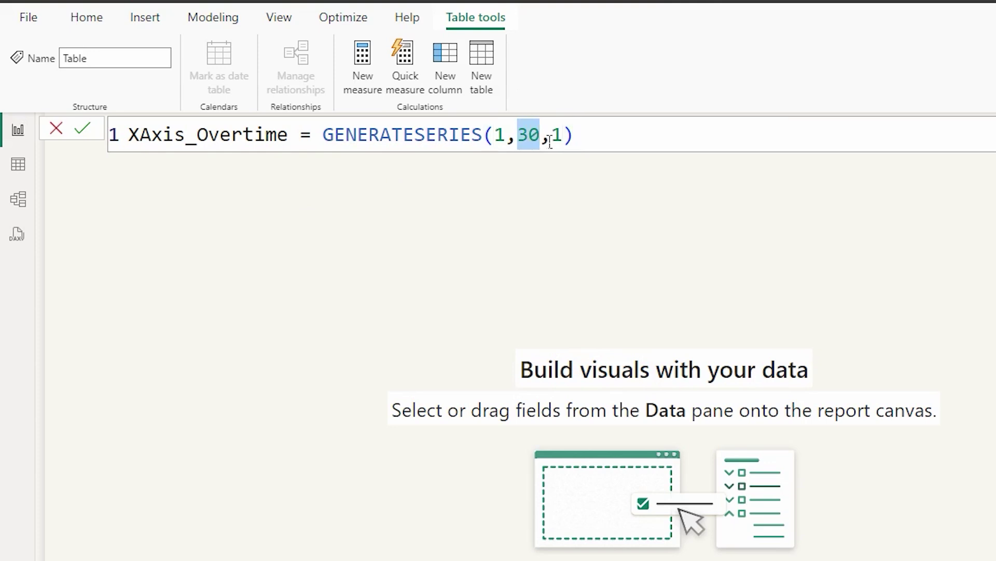
left_click(590, 135)
left_click(83, 129)
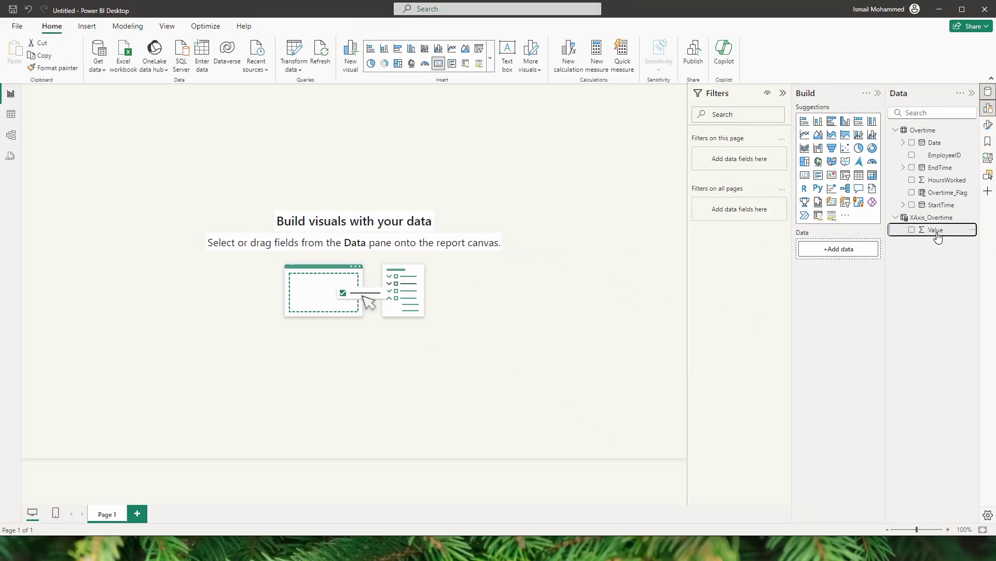
Place the Value field of XAxis_Overtime on the canvas, enlarge the visual and convert it to a clustered column chart.
left_click_drag(934, 230, 301, 272)
left_click_drag(339, 328, 480, 369)
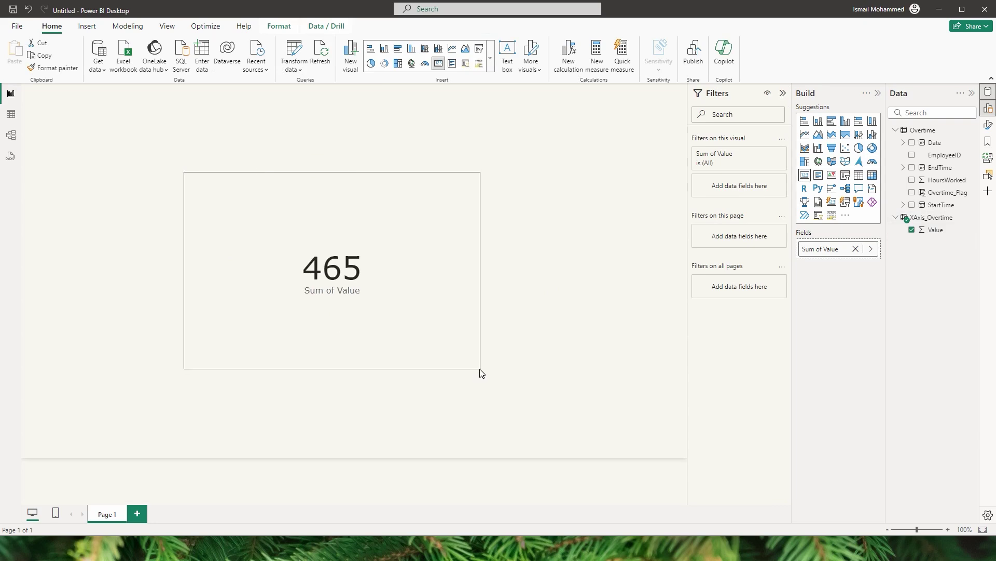
left_click(845, 122)
left_click(182, 276)
left_click(205, 265)
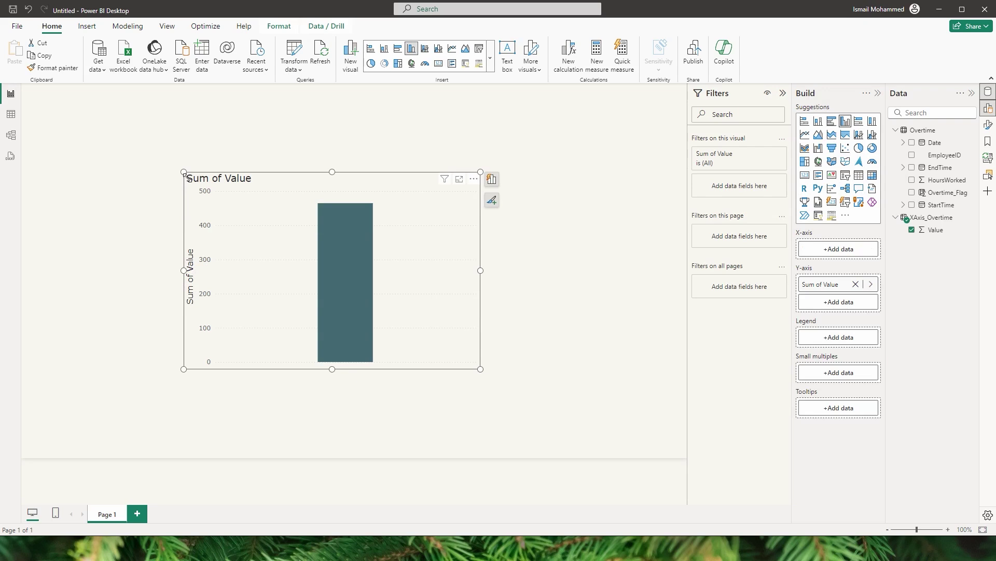
Enlarge and reposition the column chart, move Value to its X-axis, and add Value as a sum on the Y-axis.
left_click_drag(184, 172, 92, 131)
left_click_drag(377, 266, 415, 275)
left_click_drag(826, 286, 825, 253)
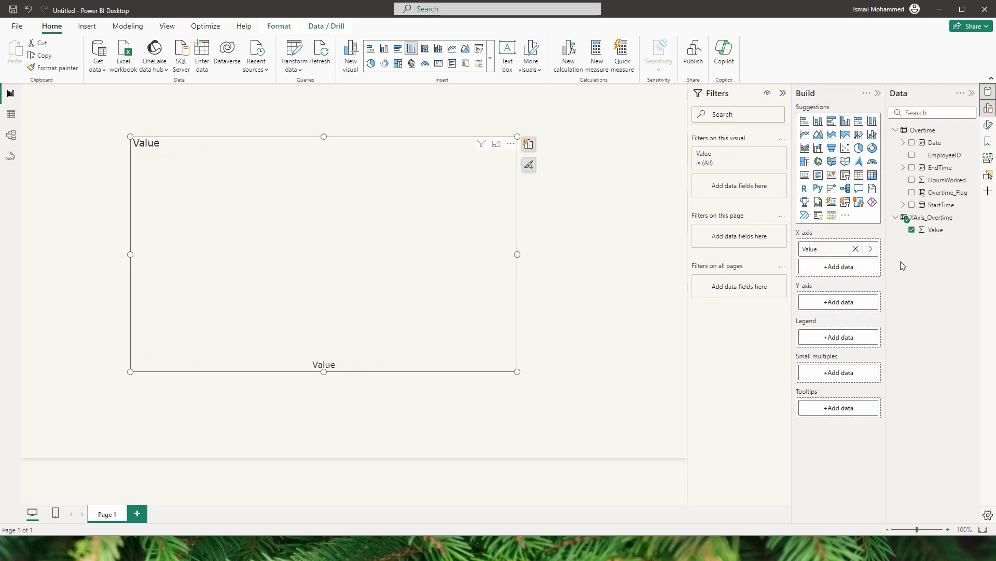
left_click_drag(942, 235, 834, 302)
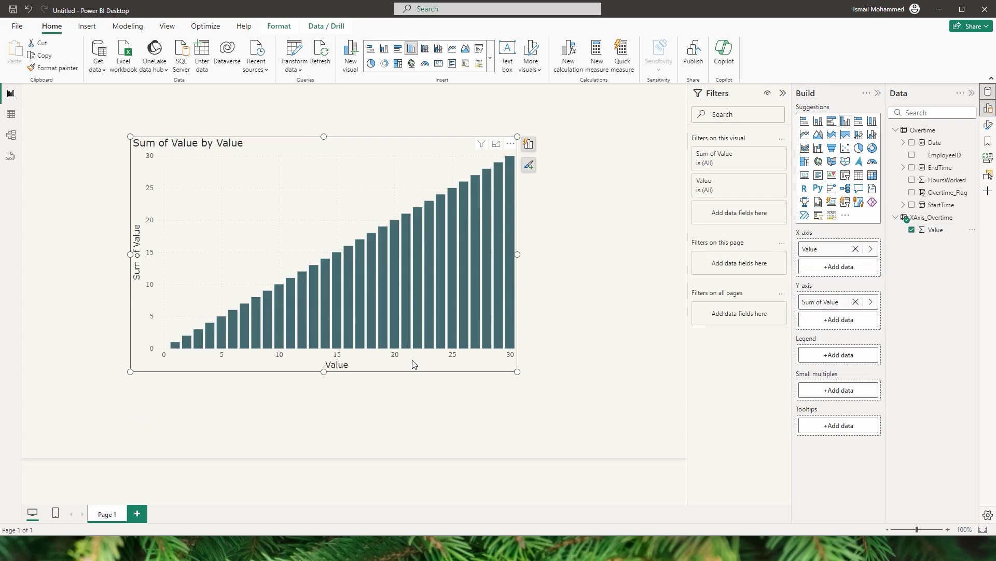
Set the column chart's X-axis type to Categorical and remove Sum of Value from its Y-axis.
left_click(988, 125)
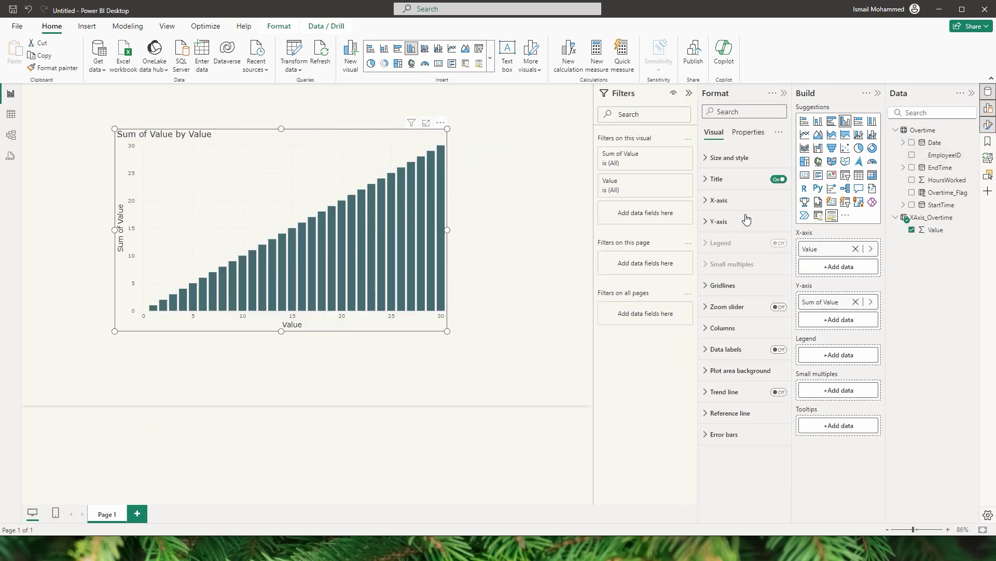
left_click(719, 199)
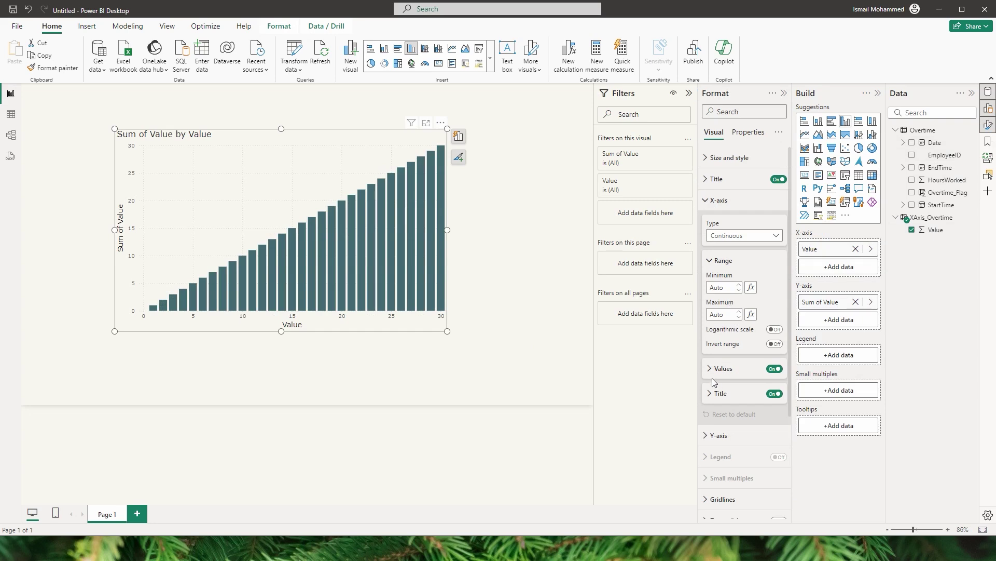
left_click(746, 236)
left_click(734, 262)
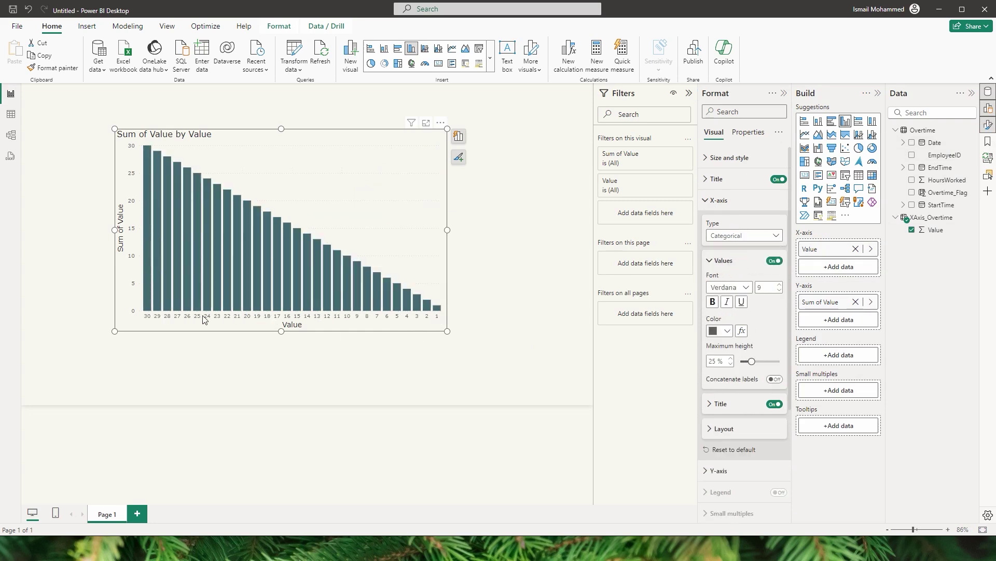
left_click(717, 201)
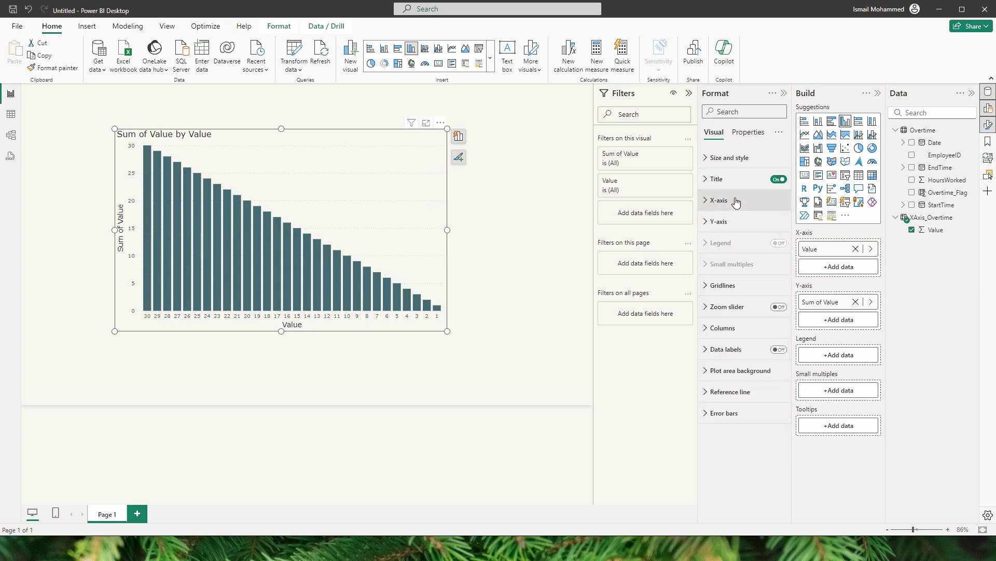
left_click(855, 301)
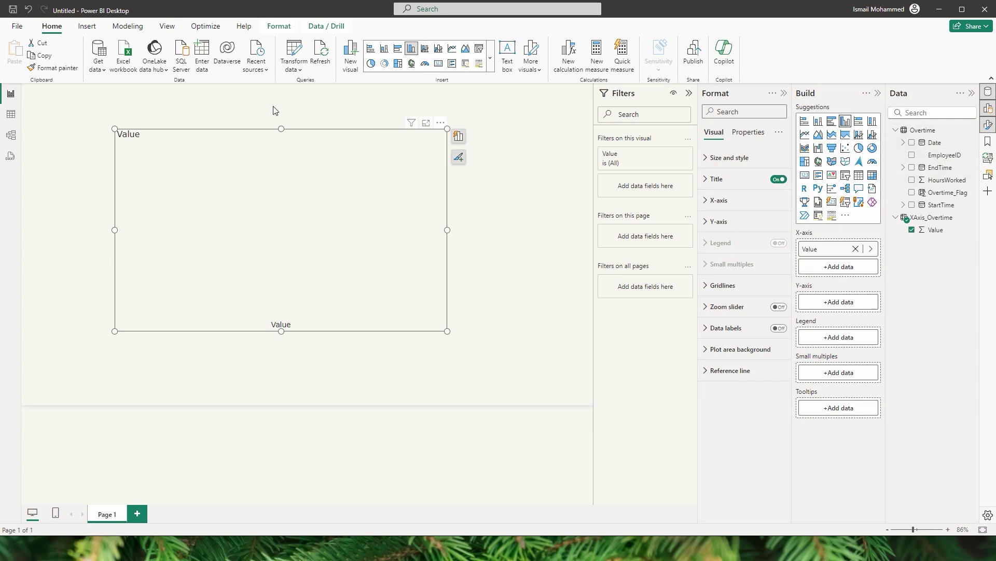
Start a new measure named Overtime_employees in the Overtime table, with a formula using CALCULATE.
left_click(968, 130)
left_click(910, 149)
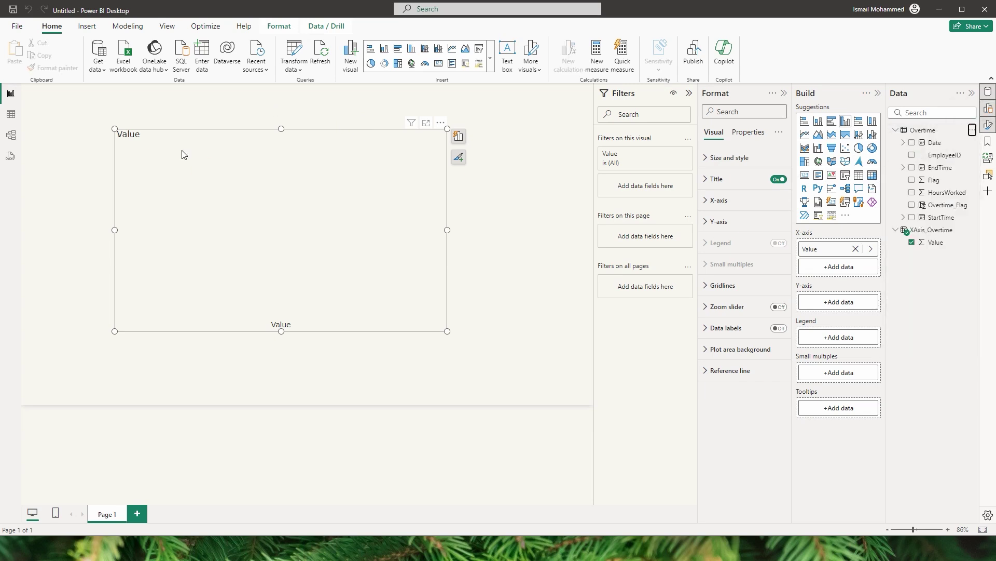
key("ctrl+a")
type("Over")
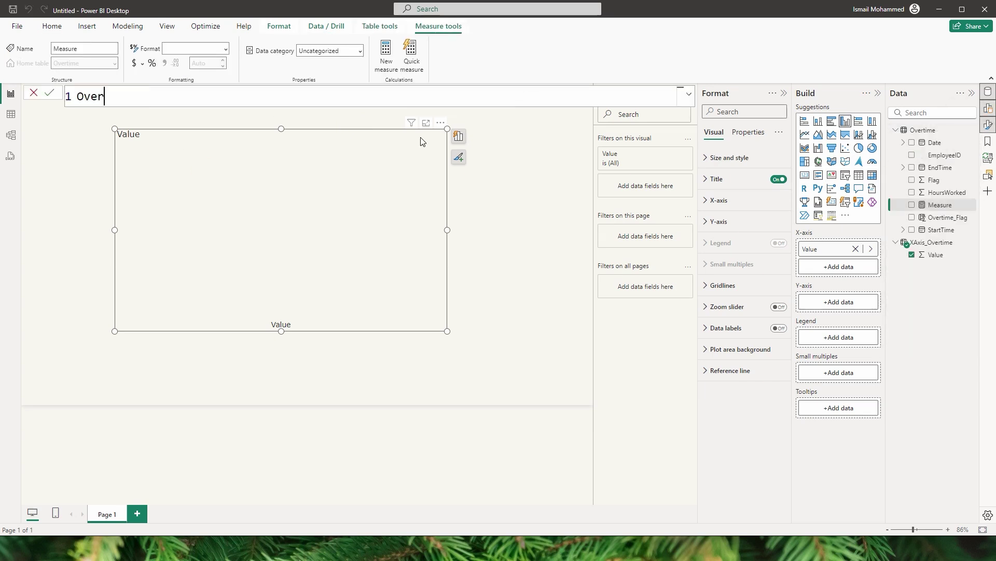
type("time-employee")
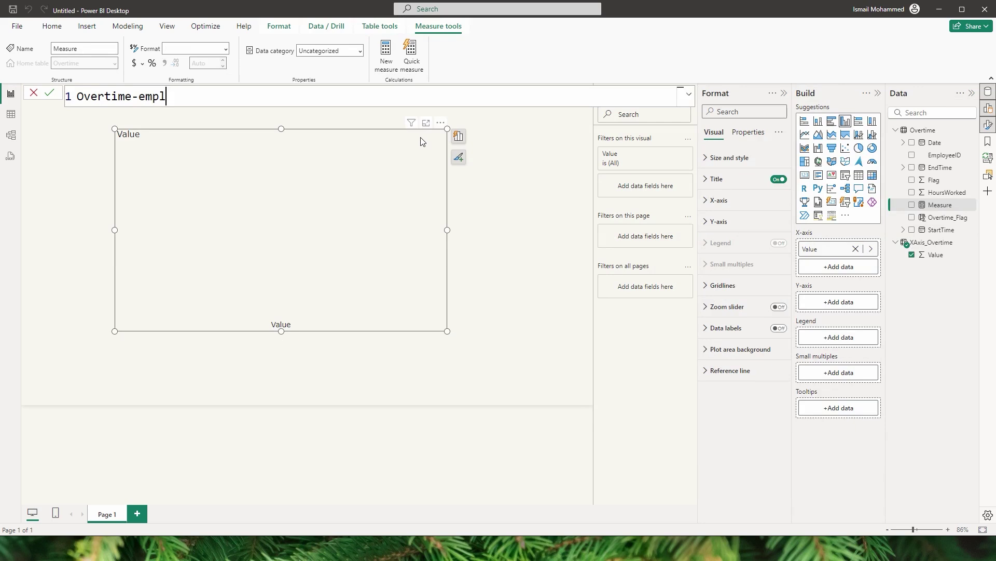
type("s = CL")
key("BackSpace")
key("Tab")
Enter DISTINCTCOUNT(Overtime[EmployeeID]) as the CALCULATE expression of the Overtime_employees measure.
type("Dis")
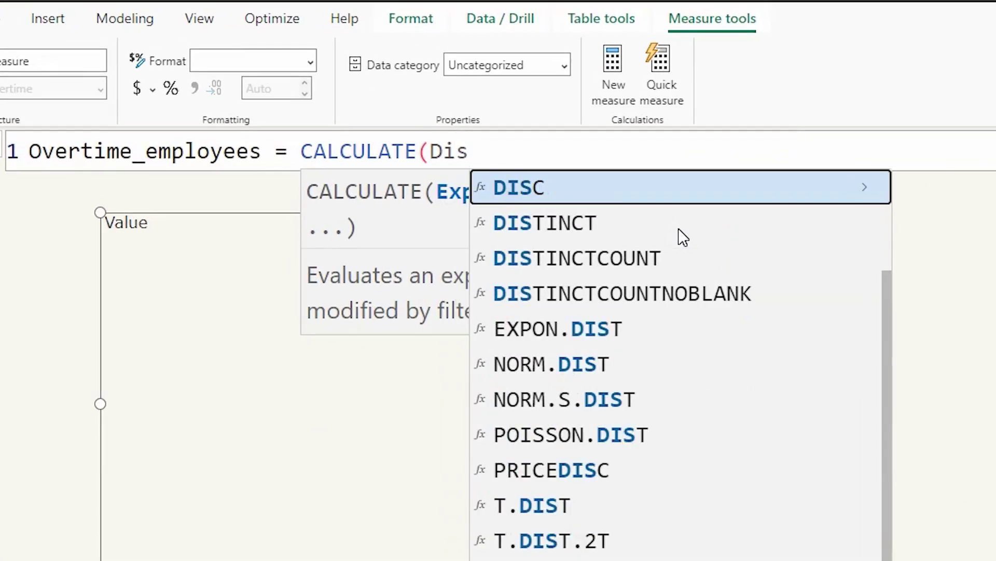
key("Down")
key("Down")
key("Tab")
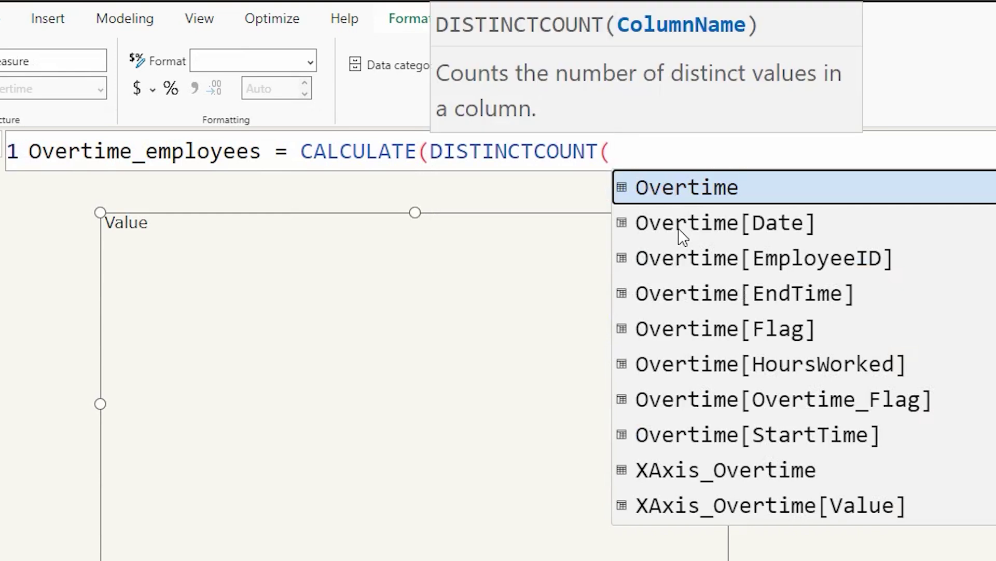
key("Down")
key("Down")
key("Tab")
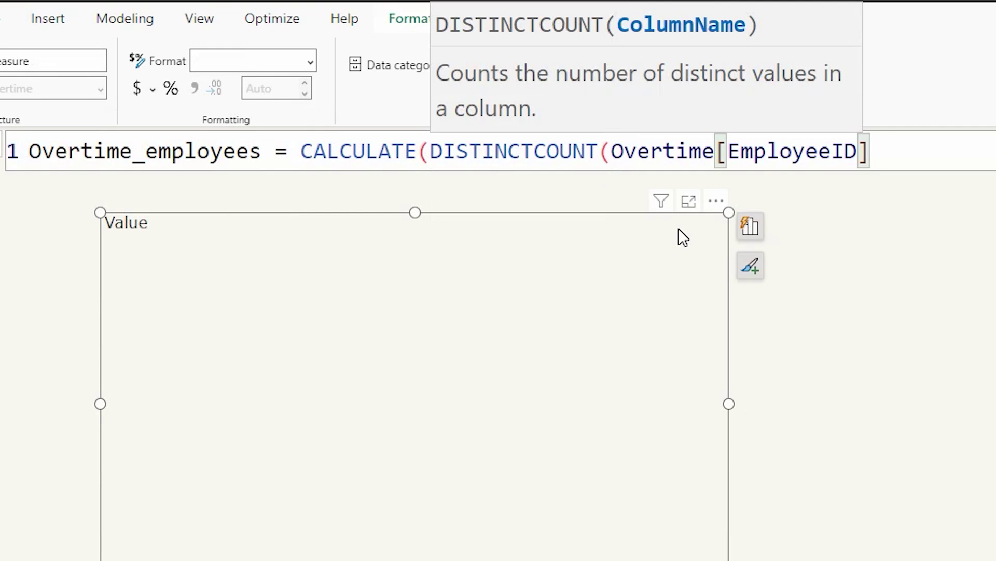
type(")")
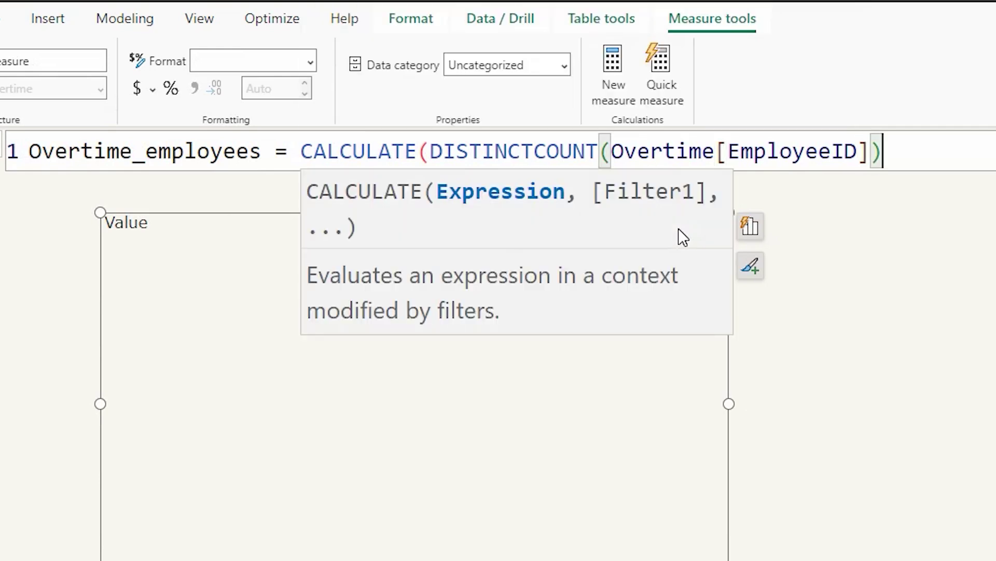
type(",")
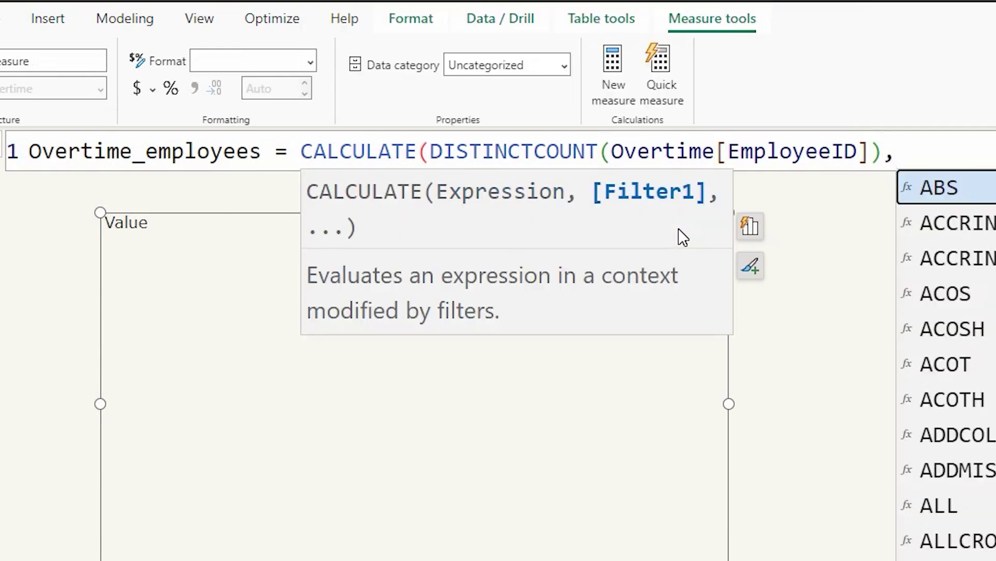
Add Overtime[Flag] as the CALCULATE filter column and put it on an indented second line of the formula.
type("Over")
key("Down")
key("Down")
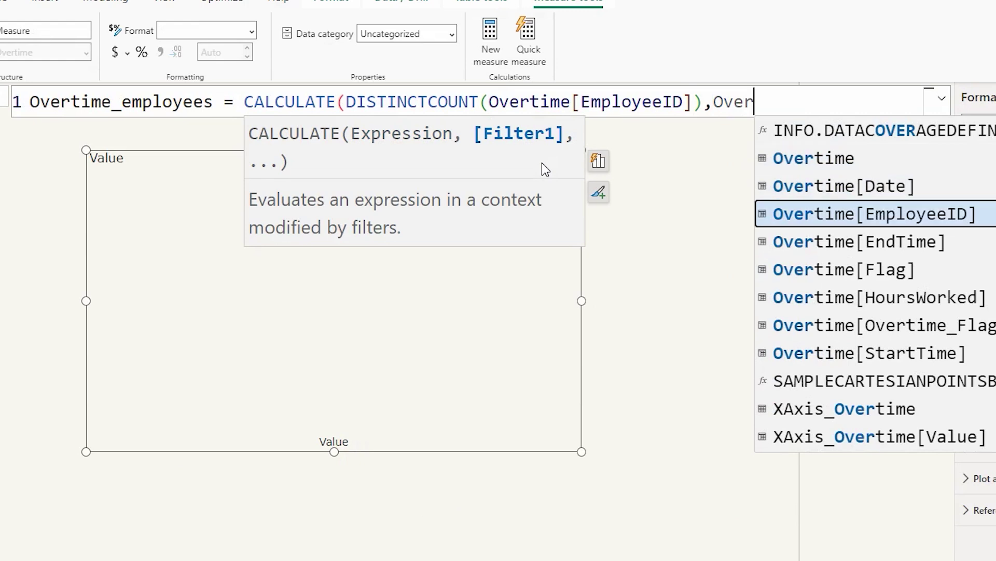
key("Down")
key("Down")
key("Tab")
key("Left")
key("Left")
key("Left")
key("Left")
key("Left")
key("Left")
key("Left")
key("Left")
key("Left")
key("Left")
key("Left")
key("Left")
key("Left")
key("Left")
key("shift+Return")
key("Tab")
key("Tab")
key("Tab")
key("Tab")
key("Tab")
key("Tab")
Complete the filter as Overtime[Flag] = 1, close the formula and commit the Overtime_employees measure.
left_click(485, 134)
type("= 1")
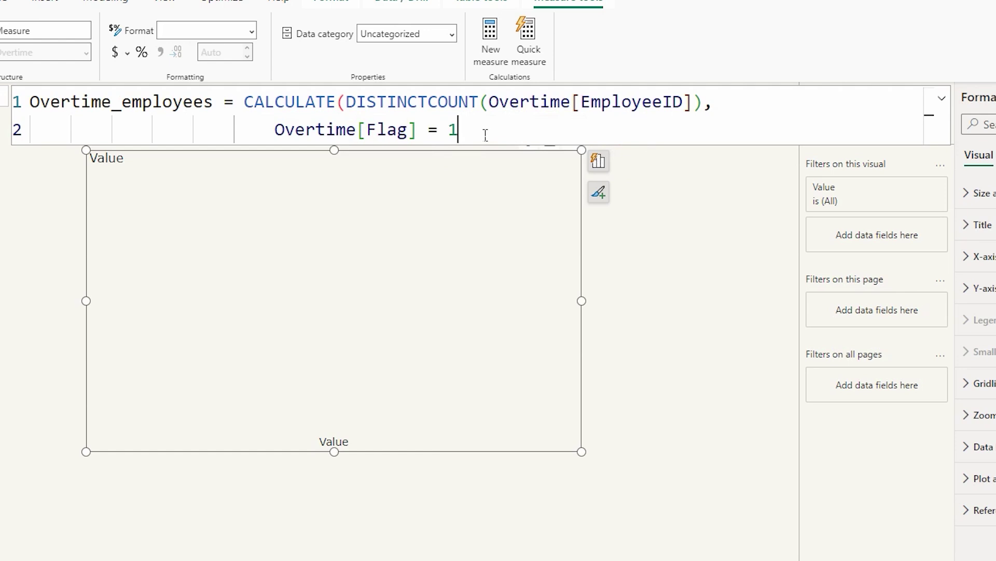
type(")")
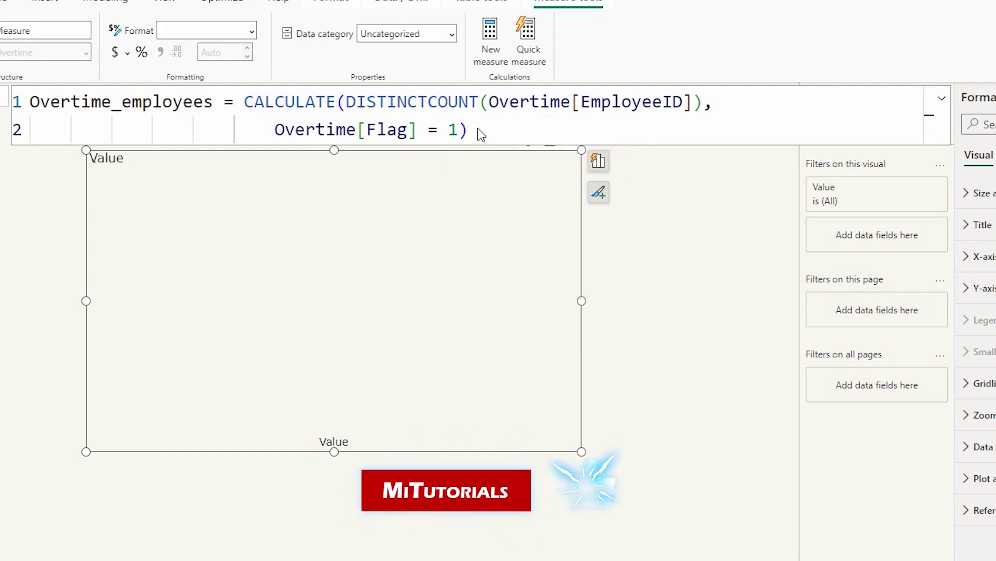
key("Return")
Add the Overtime_employees measure to an empty part of the canvas as a card visual beside the chart, and shrink the card.
left_click(718, 307)
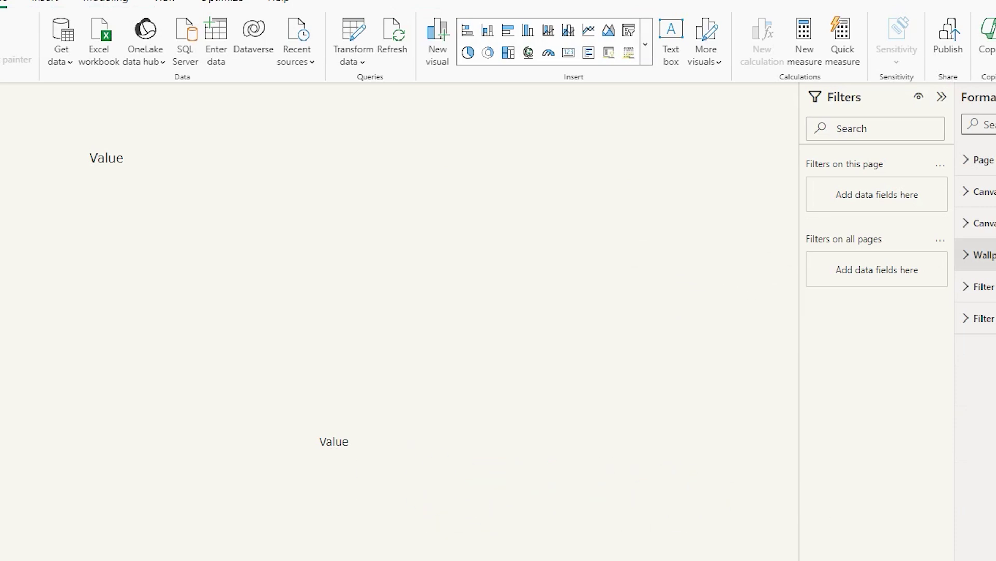
left_click_drag(986, 306, 741, 283)
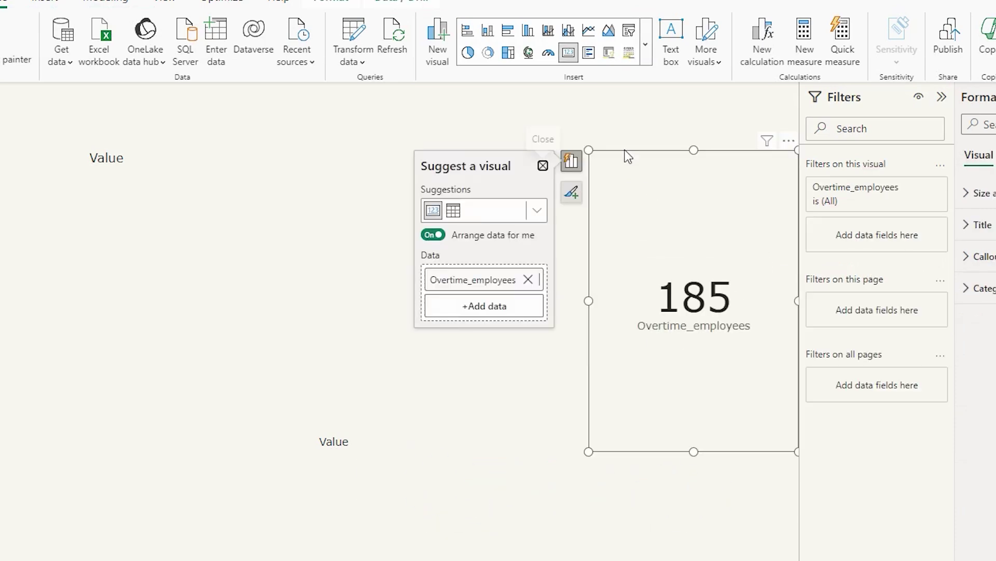
left_click_drag(596, 158, 619, 255)
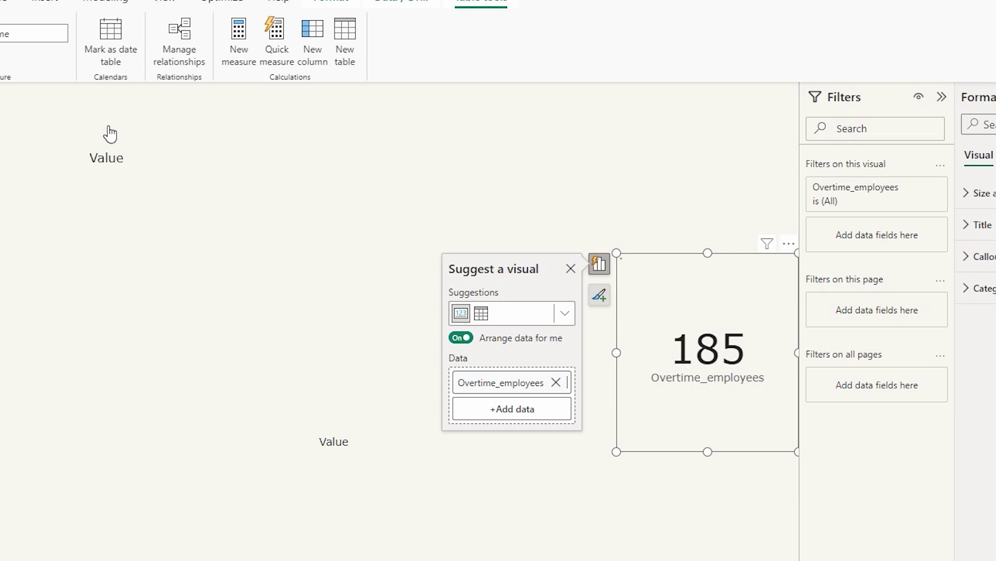
Start a new measure named Overtime_Days with CALCULATE as its function.
type("Ov")
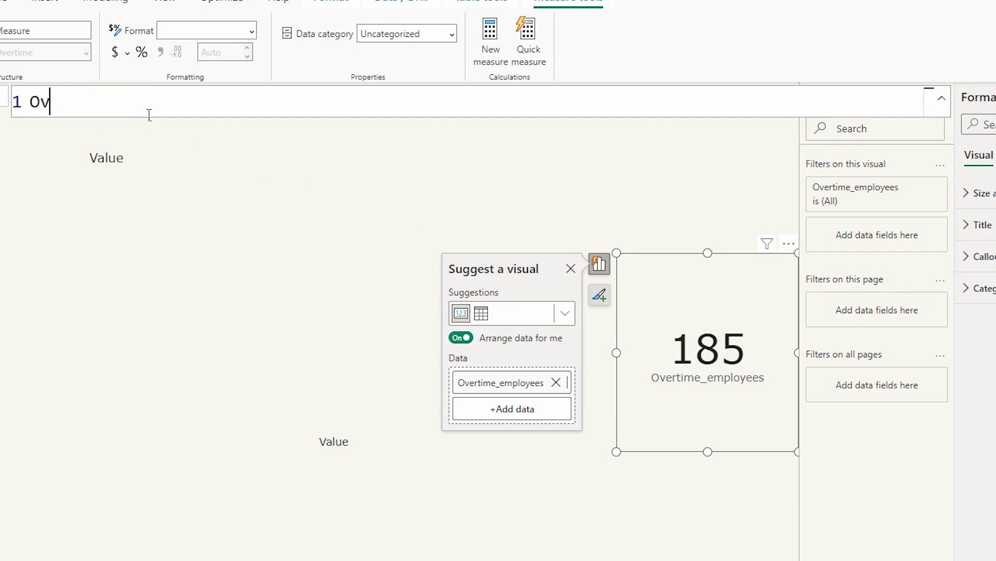
type("ertime_D")
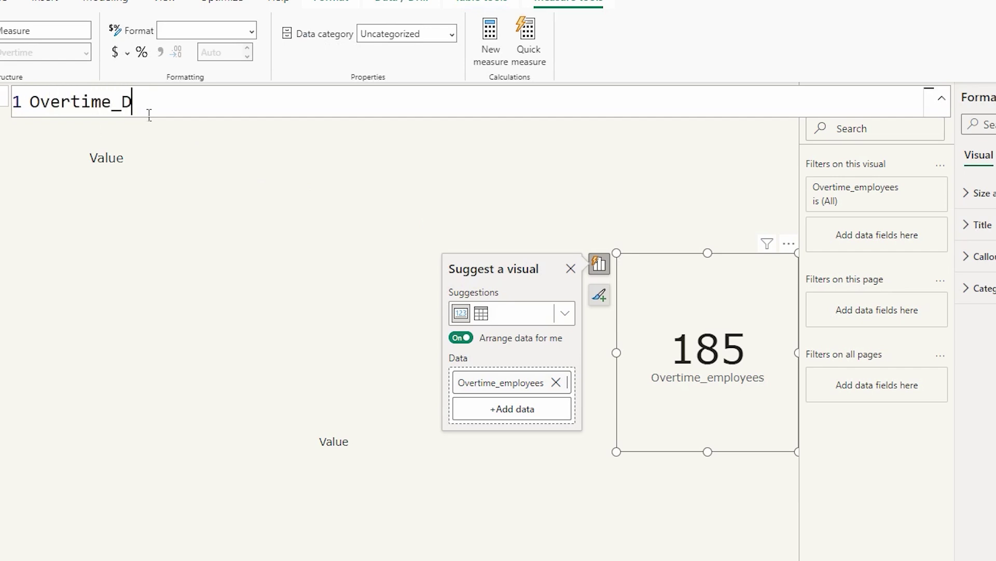
type("ays = C")
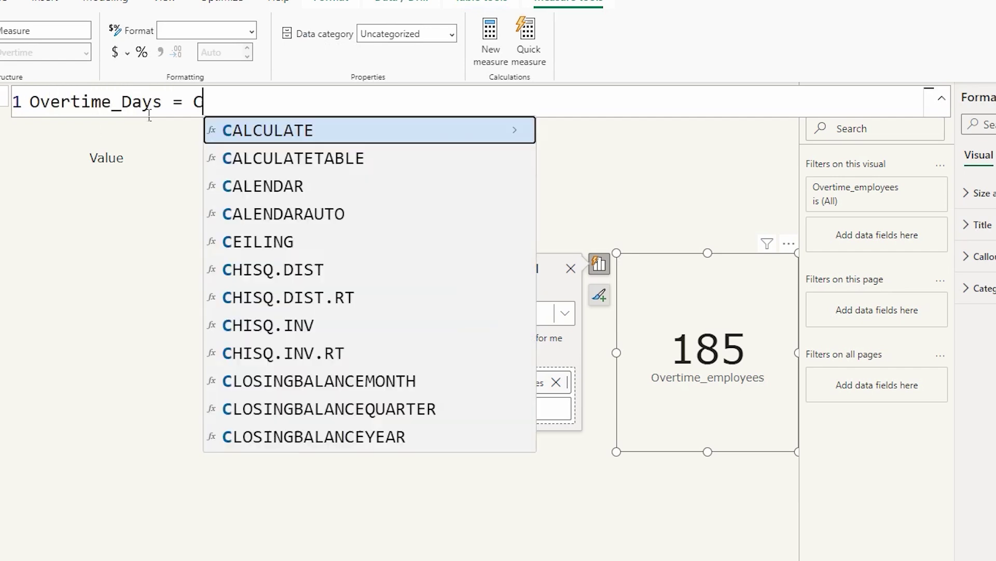
key("Tab")
Enter COUNTROWS(Overtime) as the CALCULATE expression of the Overtime_Days measure.
type("Count")
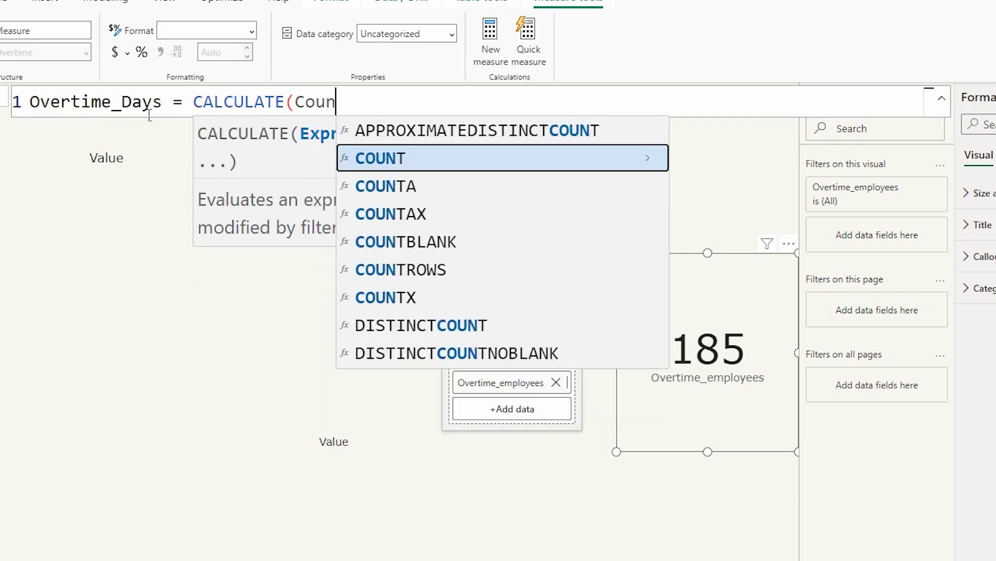
key("Down")
key("Down")
key("Down")
key("Down")
key("Tab")
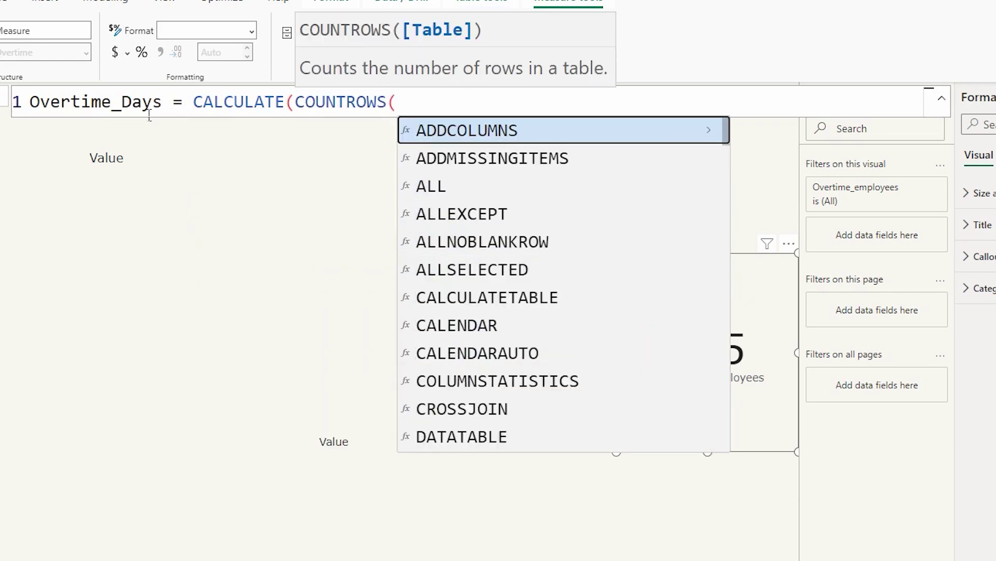
type("over")
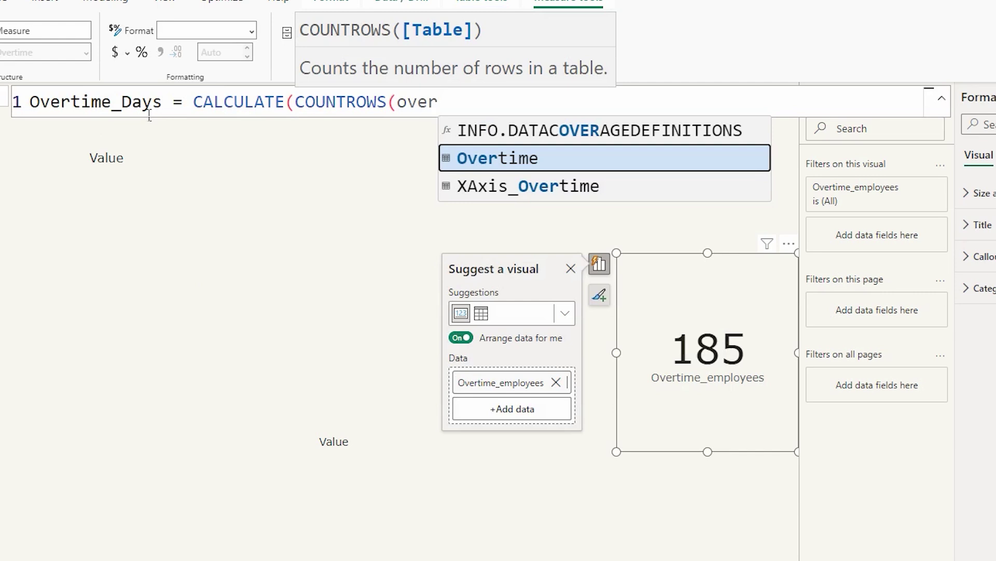
key("Tab")
type(")")
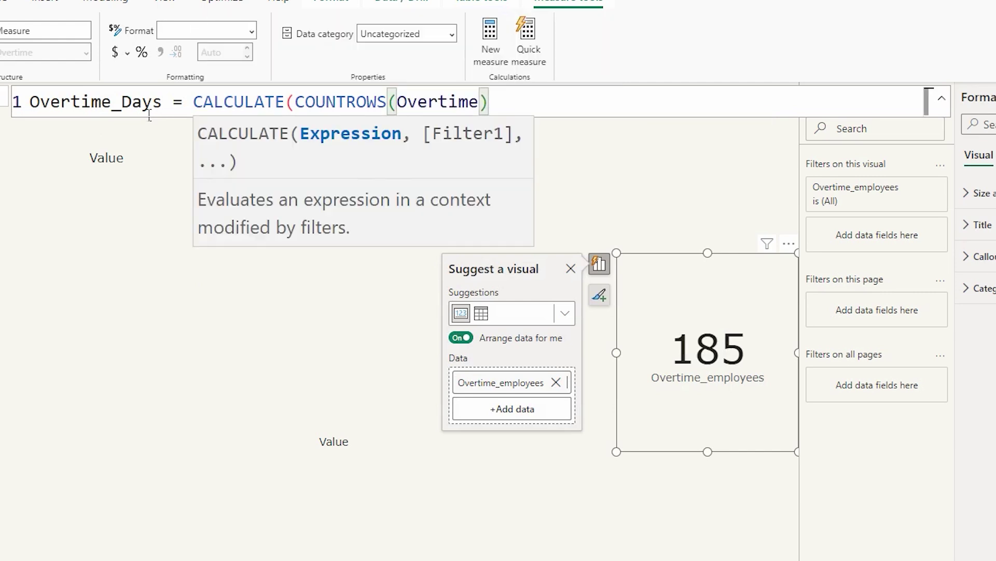
Add Overtime[Flag] = 1 as the CALCULATE filter, close the formula and commit the Overtime_Days measure.
type(",")
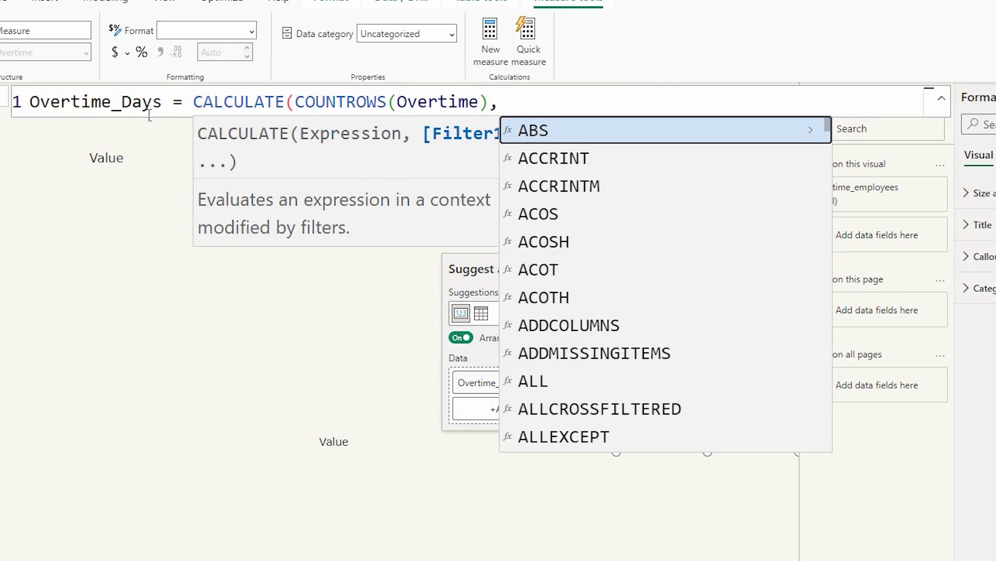
type("Over")
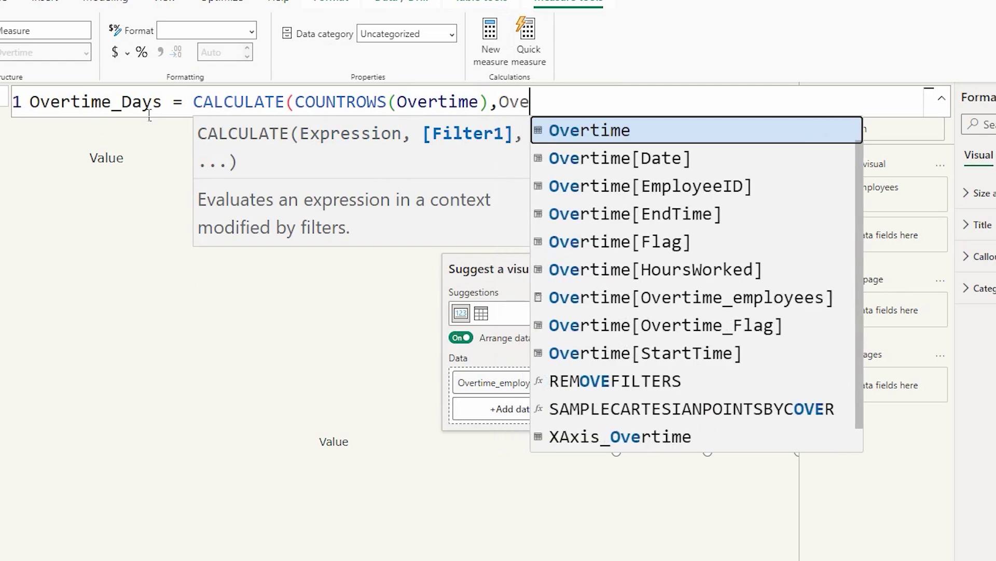
key("Down")
key("Down")
key("Down")
key("Tab")
type("= 1")
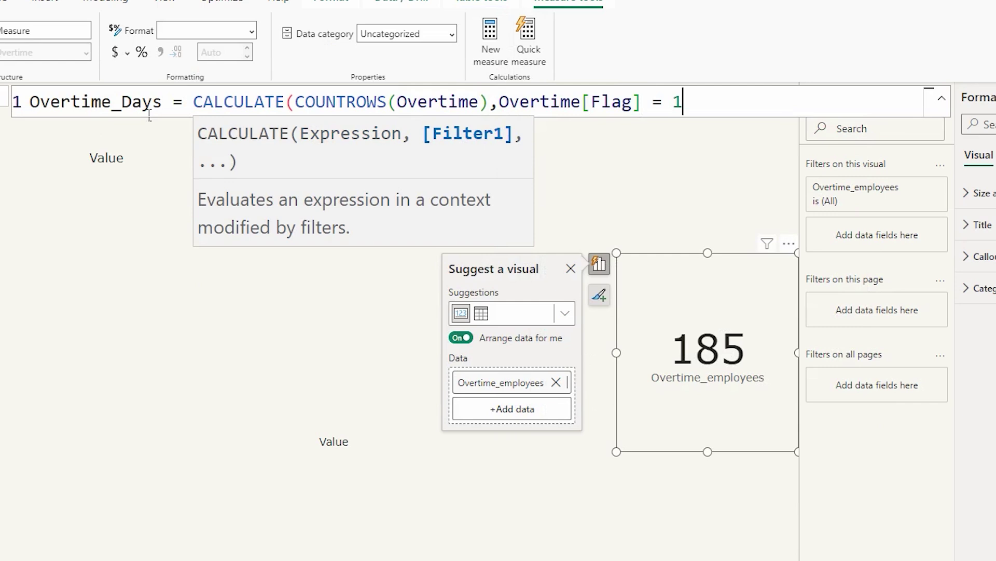
type(")")
key("Return")
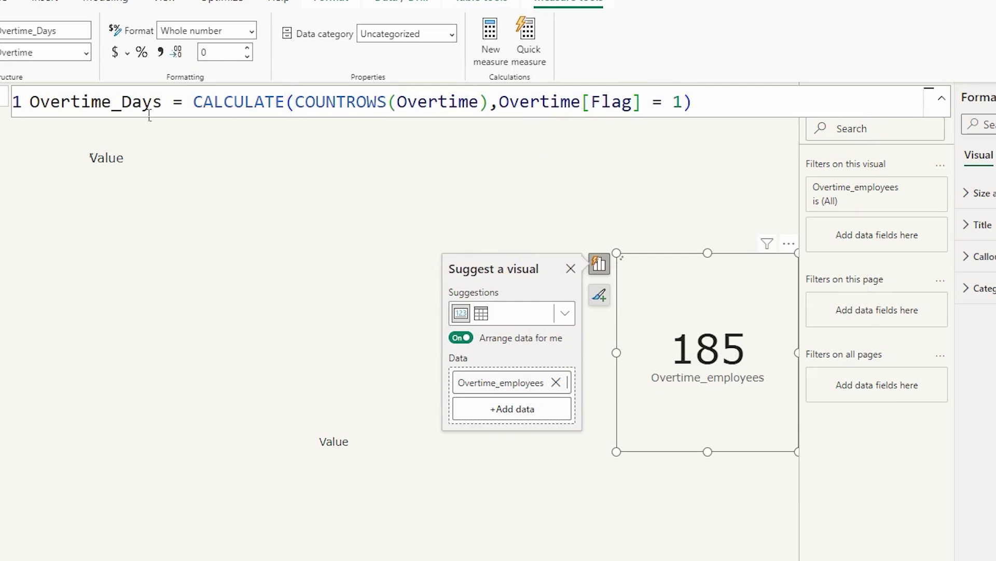
Add the Overtime_Days measure as a card visual, shrink it and place it above the Overtime_employees card.
left_click(145, 208)
left_click_drag(839, 234, 734, 211)
left_click_drag(643, 154, 661, 191)
left_click_drag(707, 242, 689, 234)
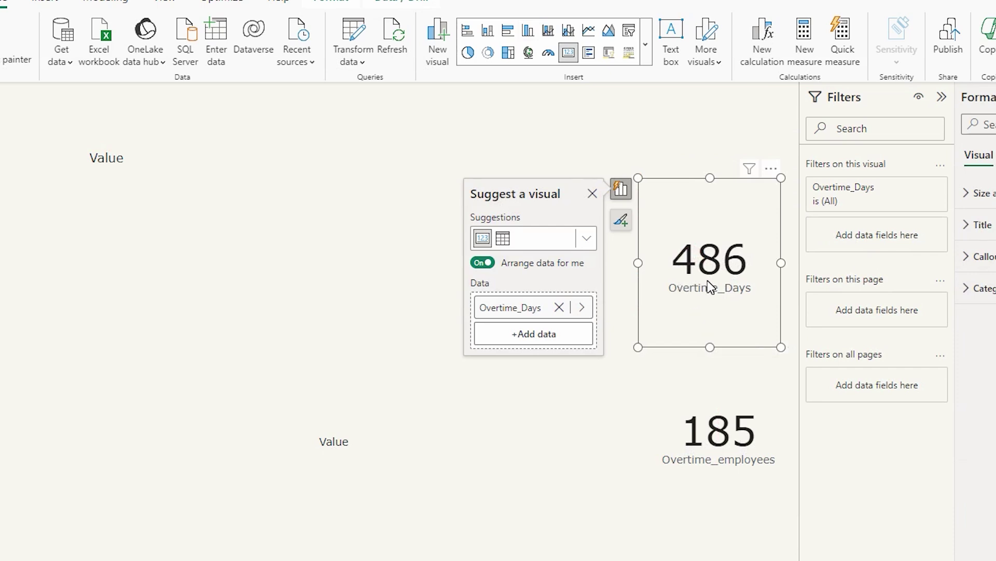
key("Escape")
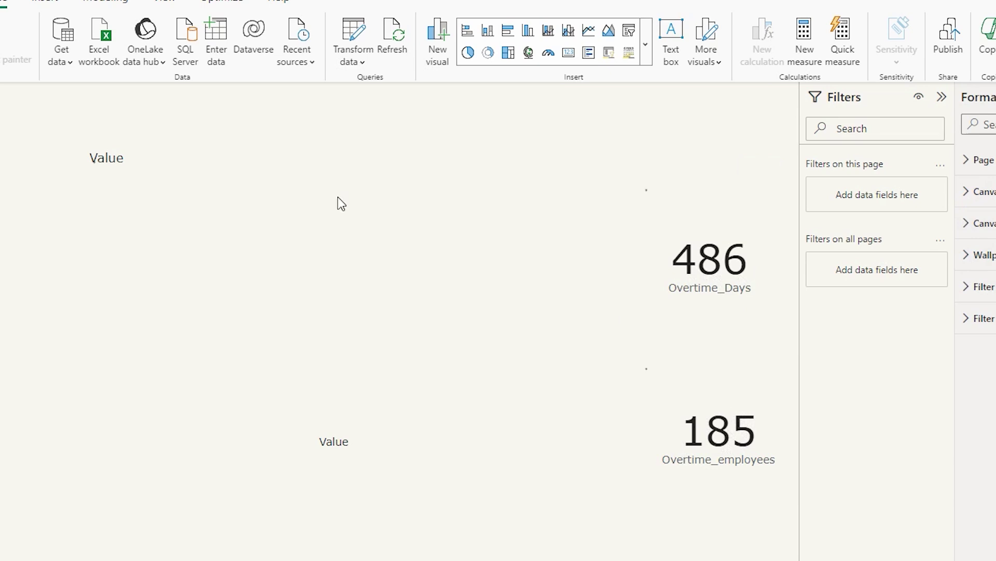
Start a new measure No Of Employees with DISTINCTCOUNT(Overtime[EmployeeID]) as its CALCULATE expression.
type("No Of Emplo")
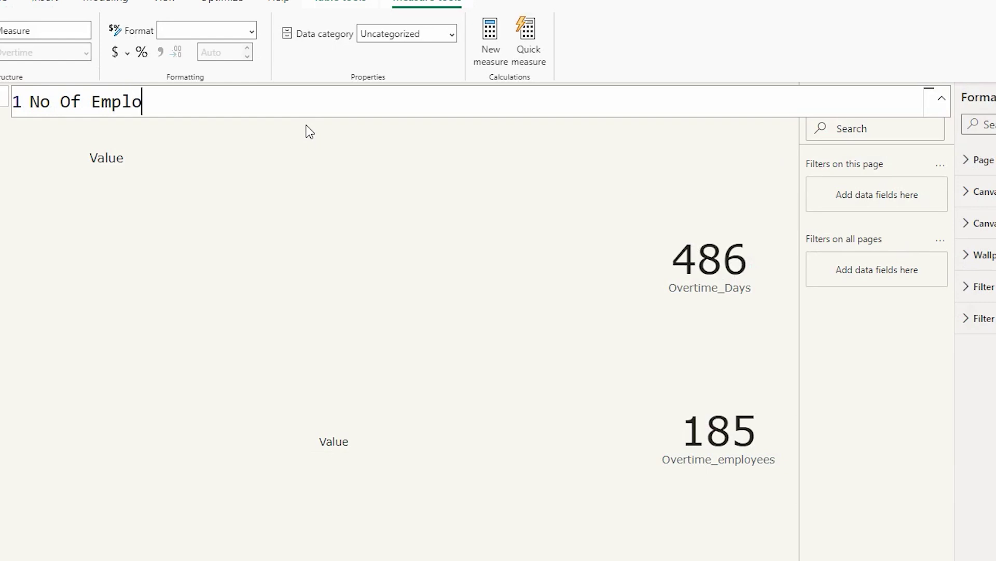
type("yees = Cal")
key("Tab")
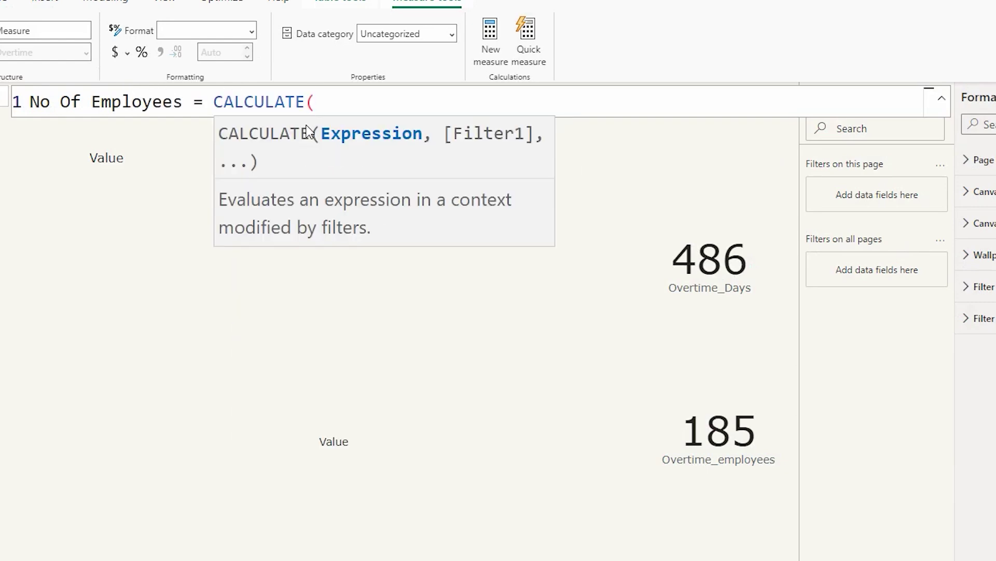
type("Dist")
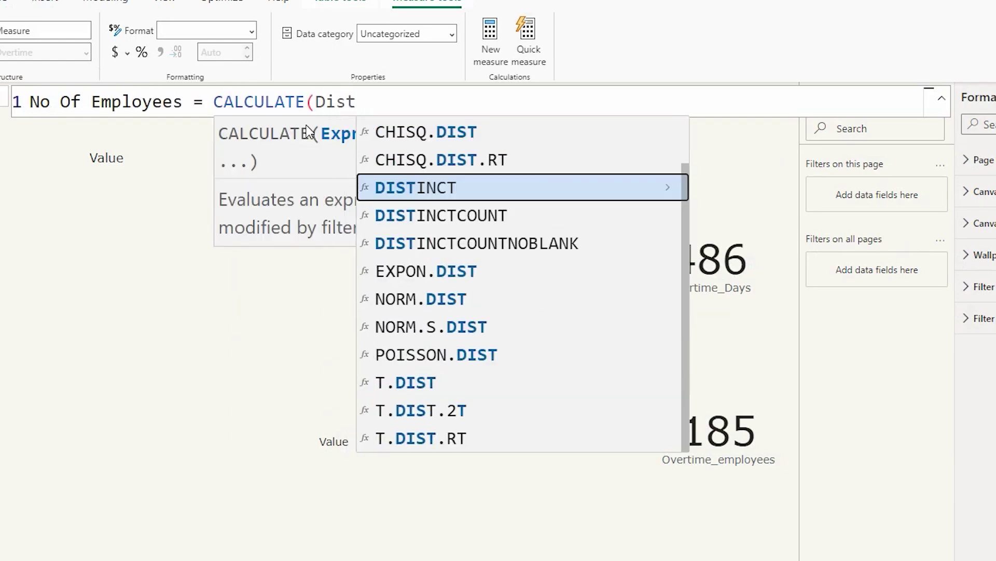
key("Down")
key("Tab")
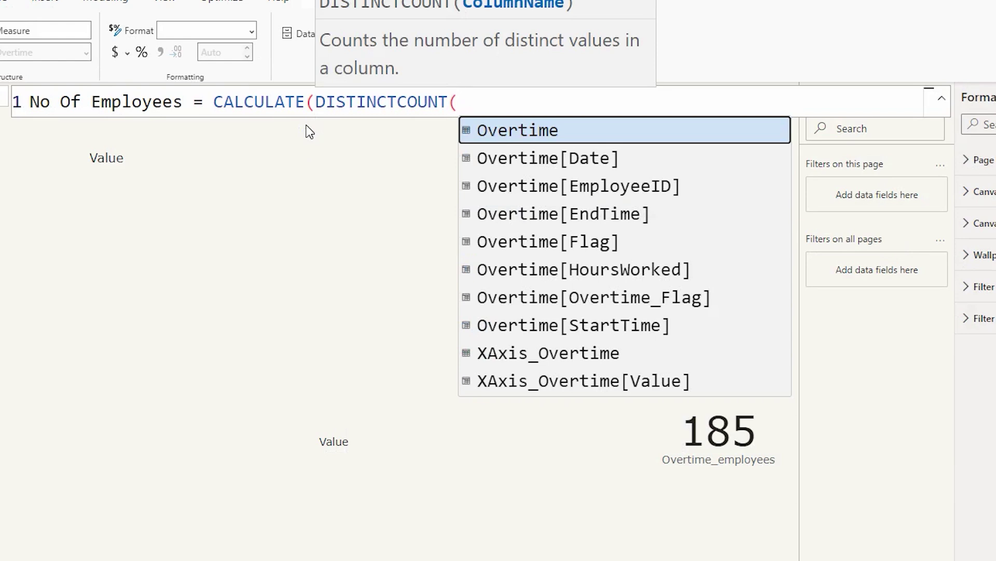
type("Empl")
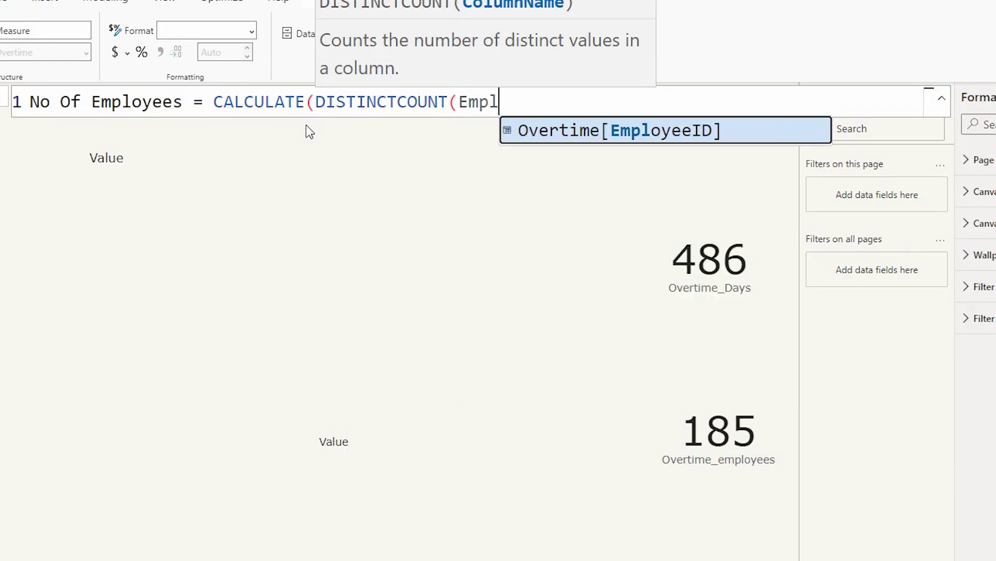
key("Tab")
type(")")
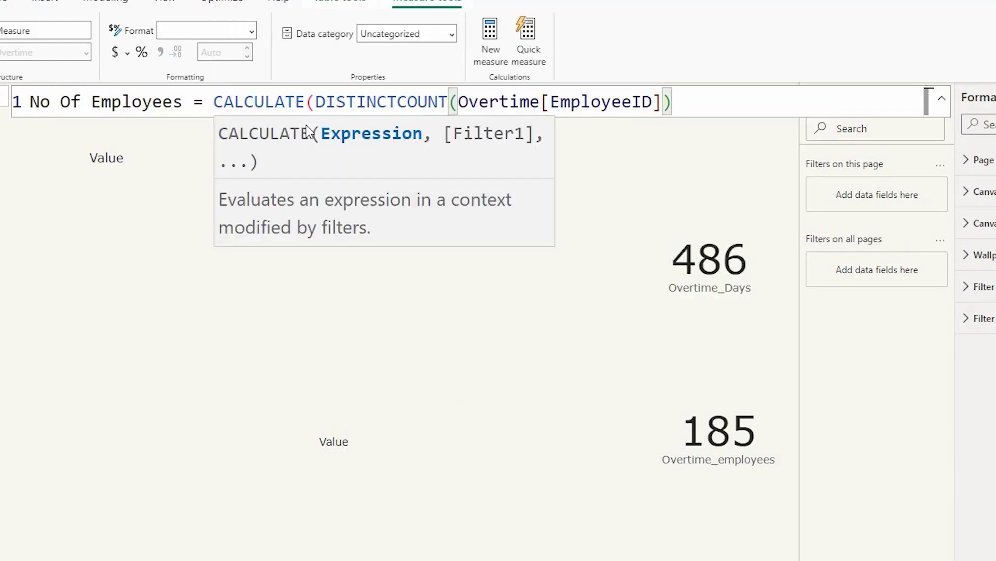
Add a FILTER function as the CALCULATE filter and put it on an indented second line of the formula.
type(",Fil")
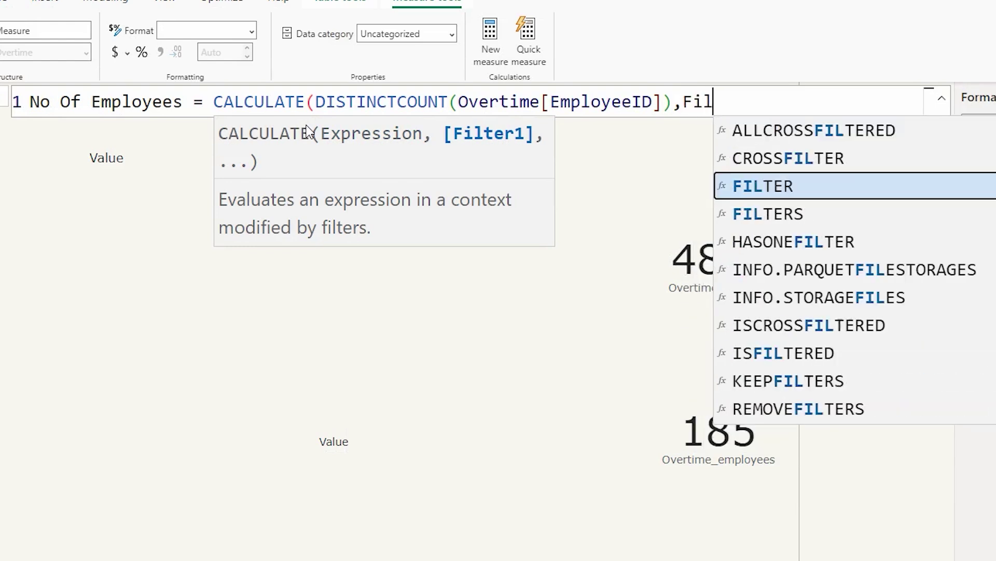
key("Tab")
key("Escape")
key("Left")
key("Left")
key("Left")
key("Left")
key("Left")
key("Left")
key("Left")
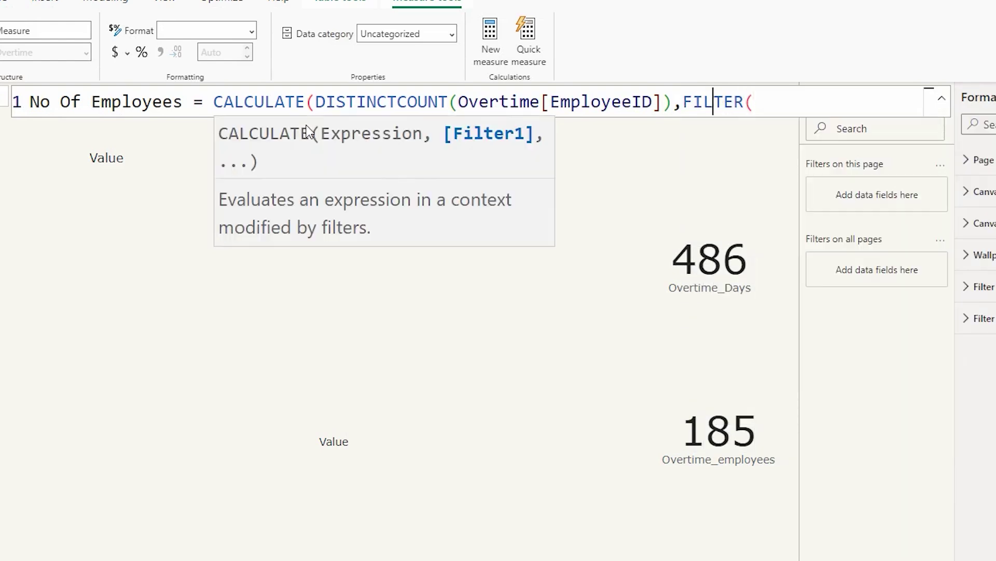
key("shift+Return")
key("Tab")
key("Tab")
key("Tab")
key("Tab")
key("Tab")
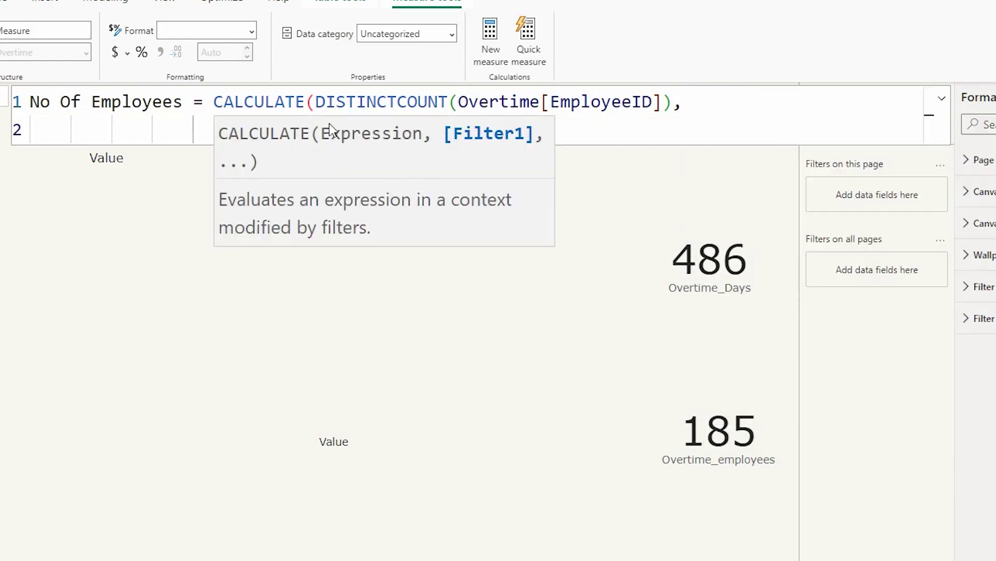
left_click(620, 138)
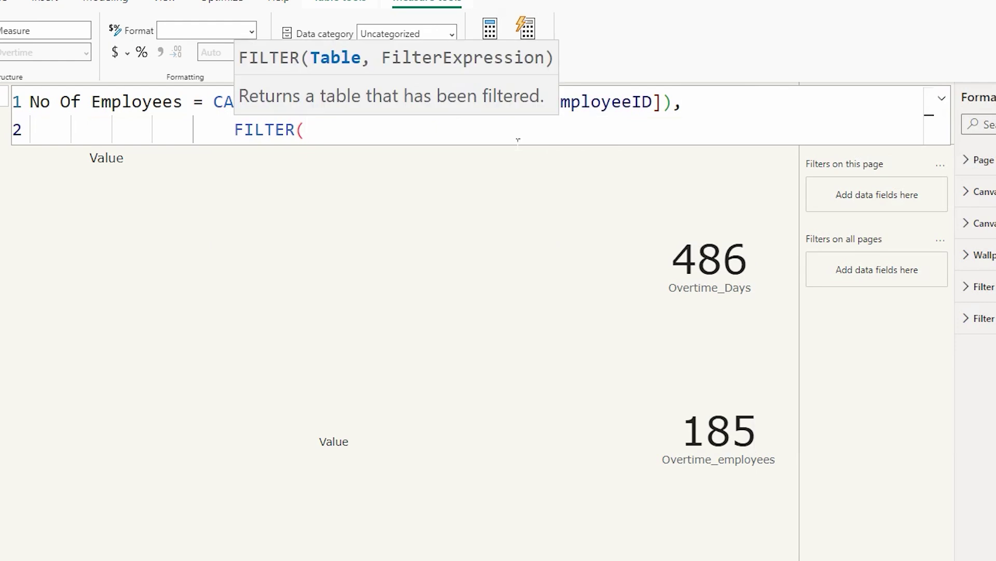
Enter ADDCOLUMNS as the FILTER table, with SUMMARIZE(Overtime,Overtime[EmployeeID]) as its first argument.
type("Add")
key("Tab")
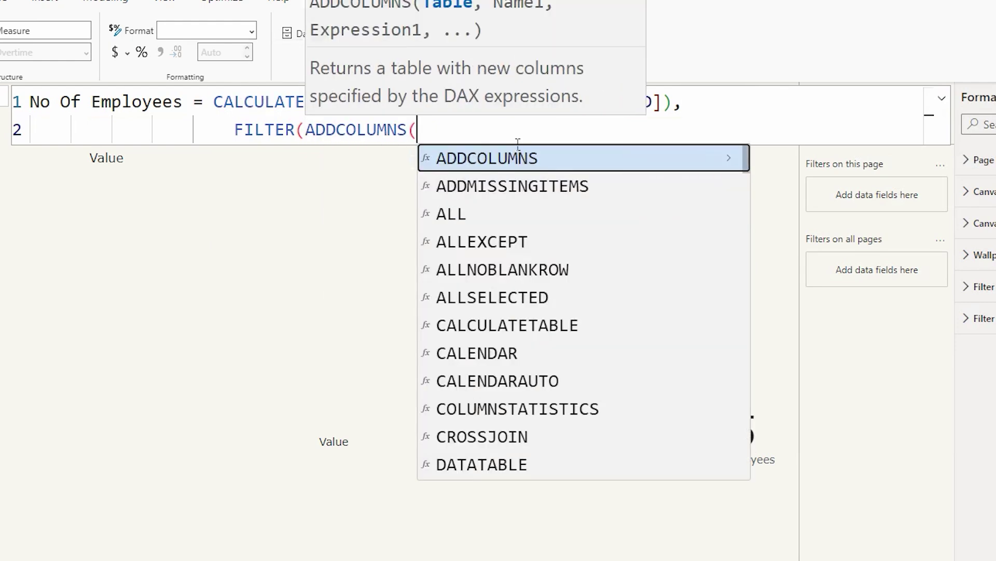
type("S")
key("BackSpace")
type("Summ")
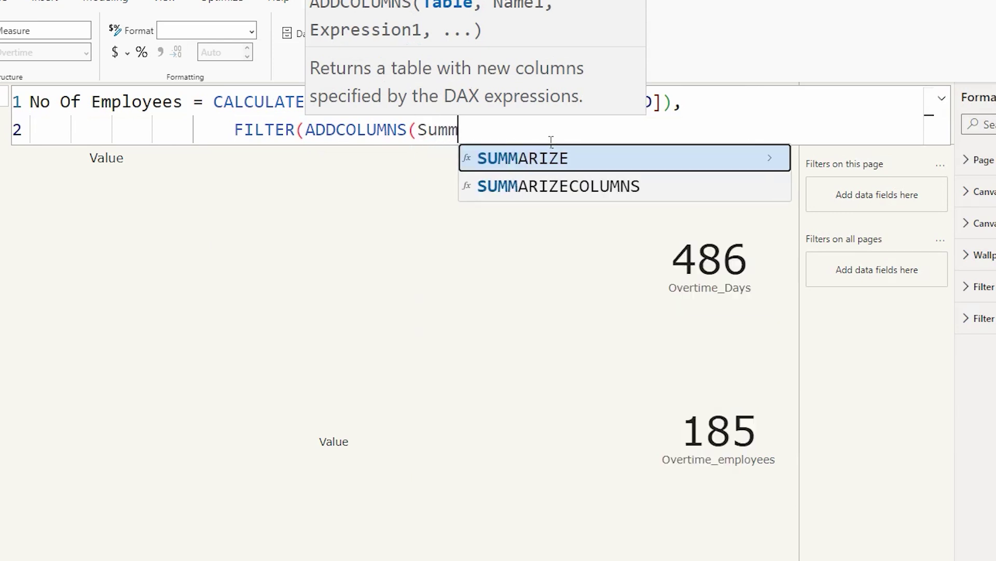
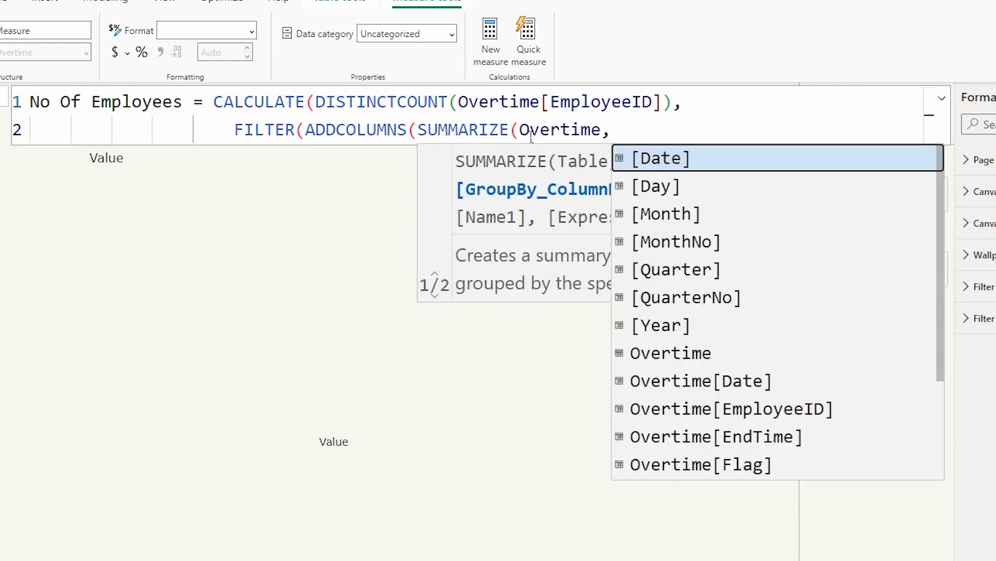
type("Em")
key("Tab")
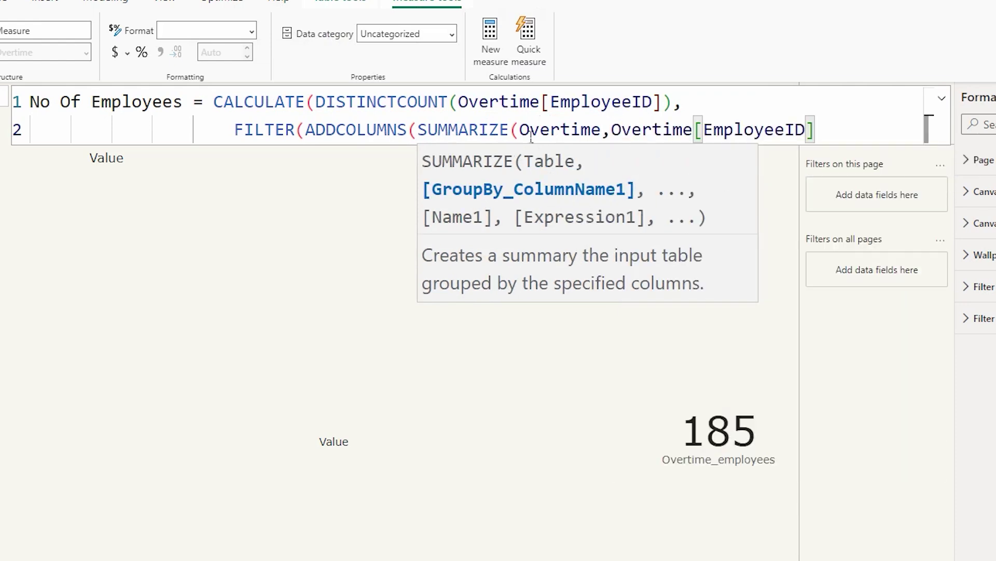
type(")")
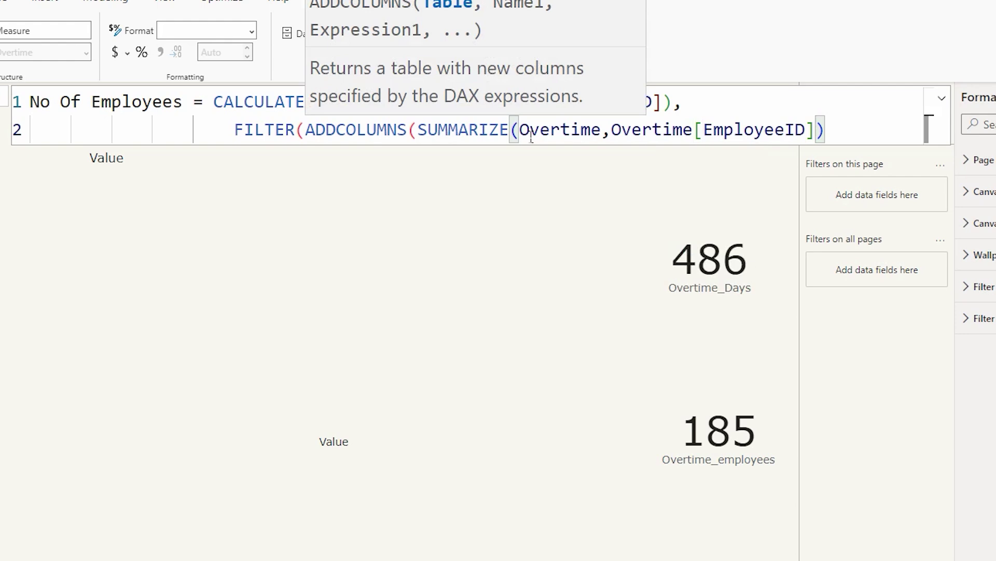
type(",")
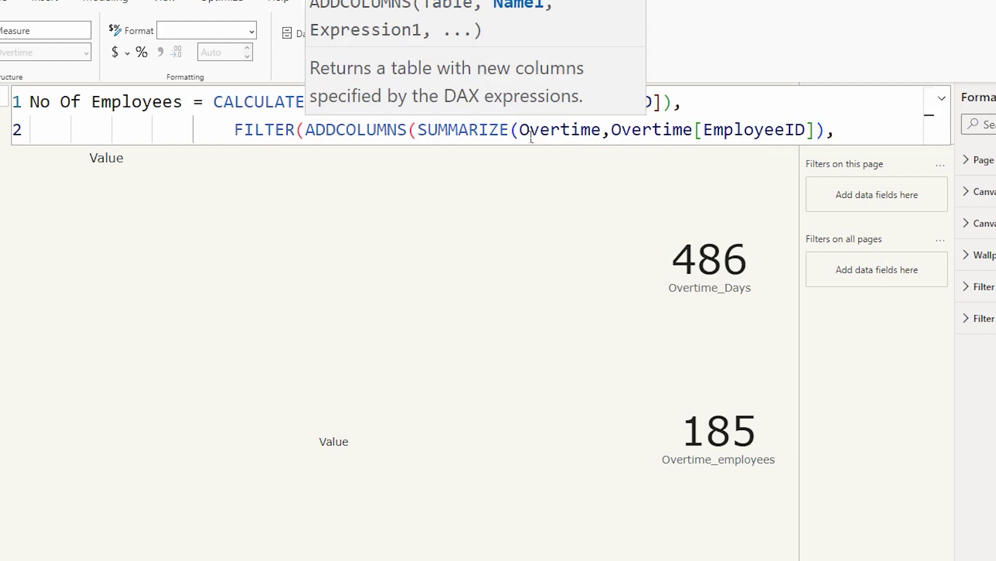
Add a column named "OvertimeCount" with Overtime[Overtime_Days] as its expression and close the ADDCOLUMNS function.
left_click(845, 133)
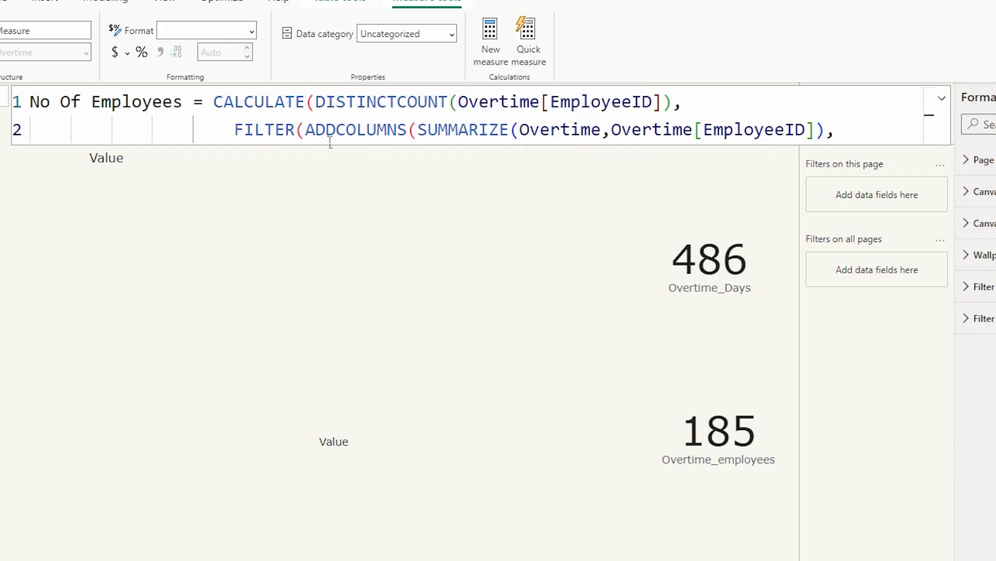
type("\"OvertimeCount\"")
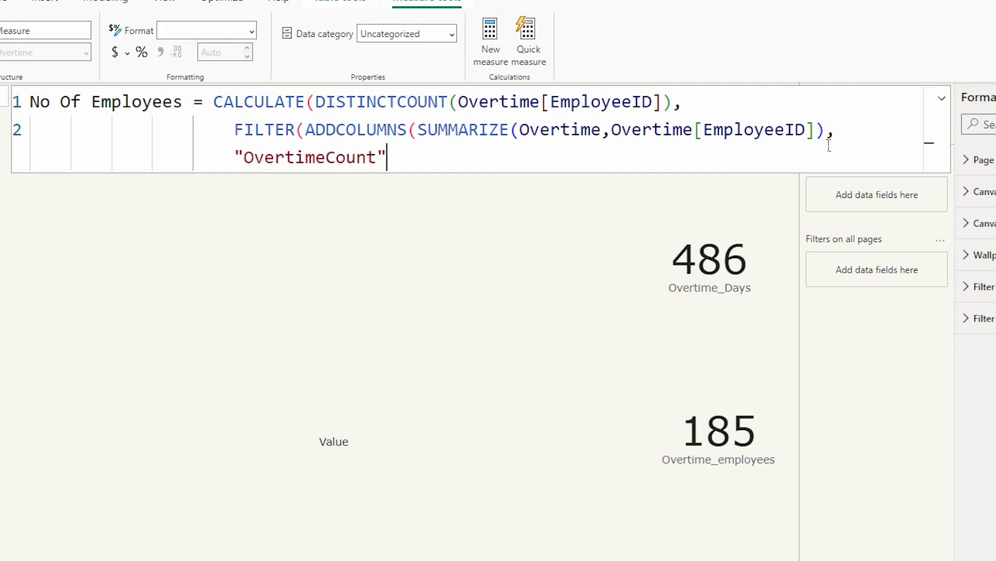
type(",")
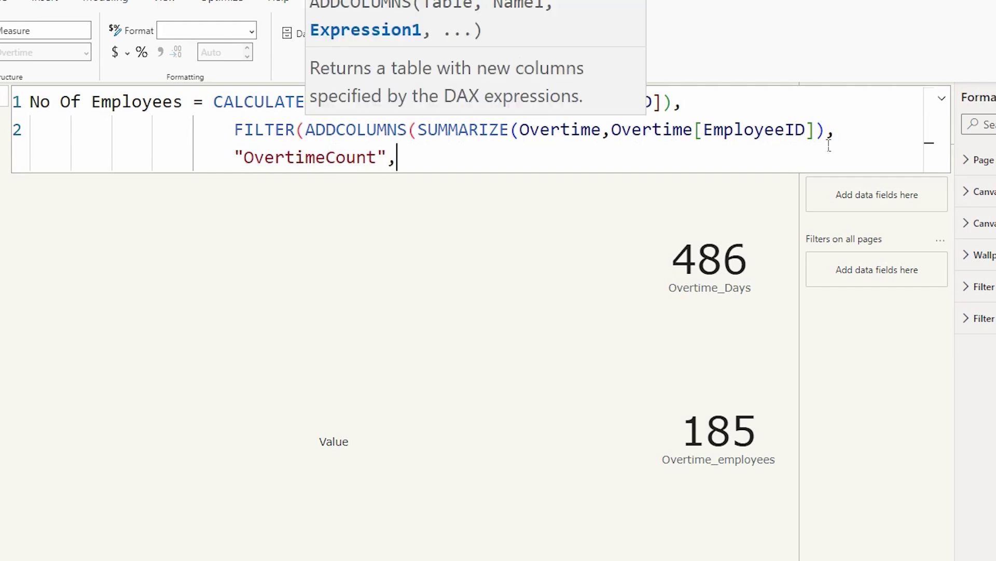
type("over")
key("Down")
key("Down")
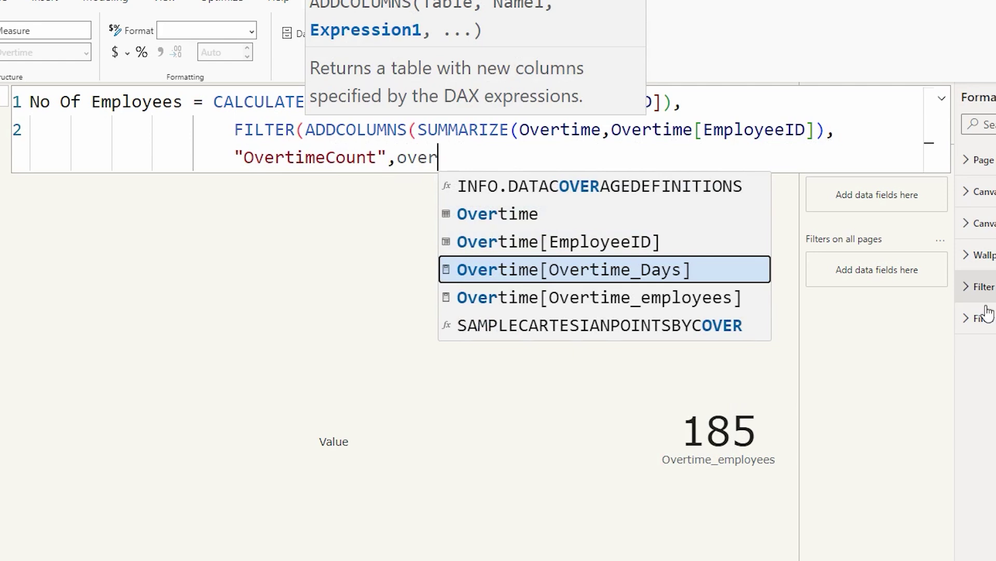
left_click(628, 283)
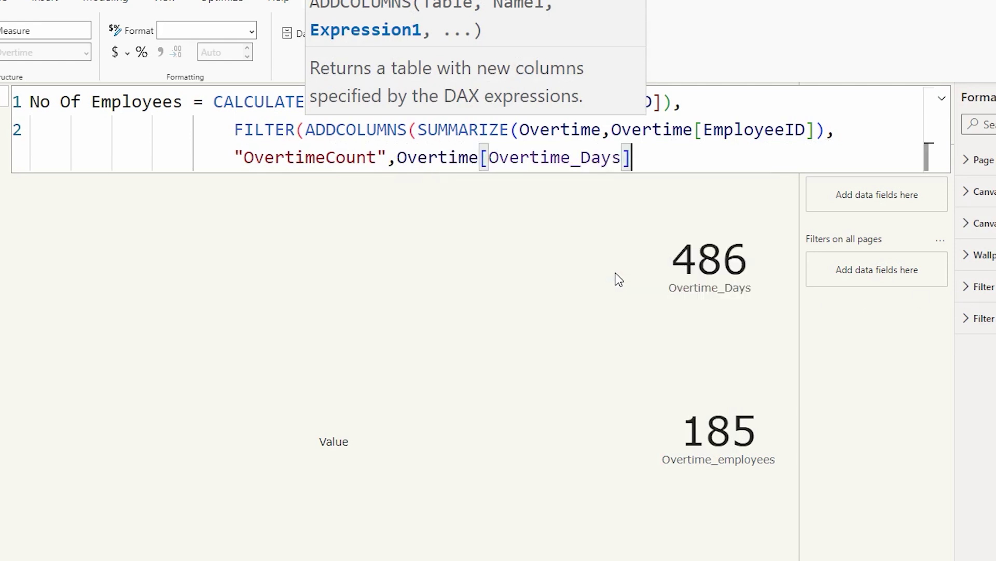
type(")")
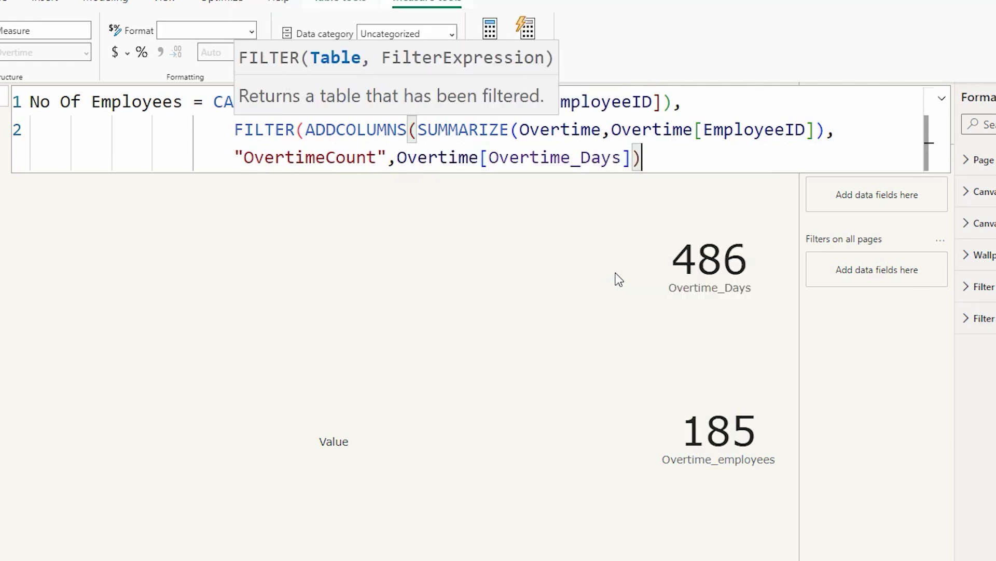
Start the FILTER expression with the condition [OvertimeCount] = MAX( after the ADDCOLUMNS table.
type(",")
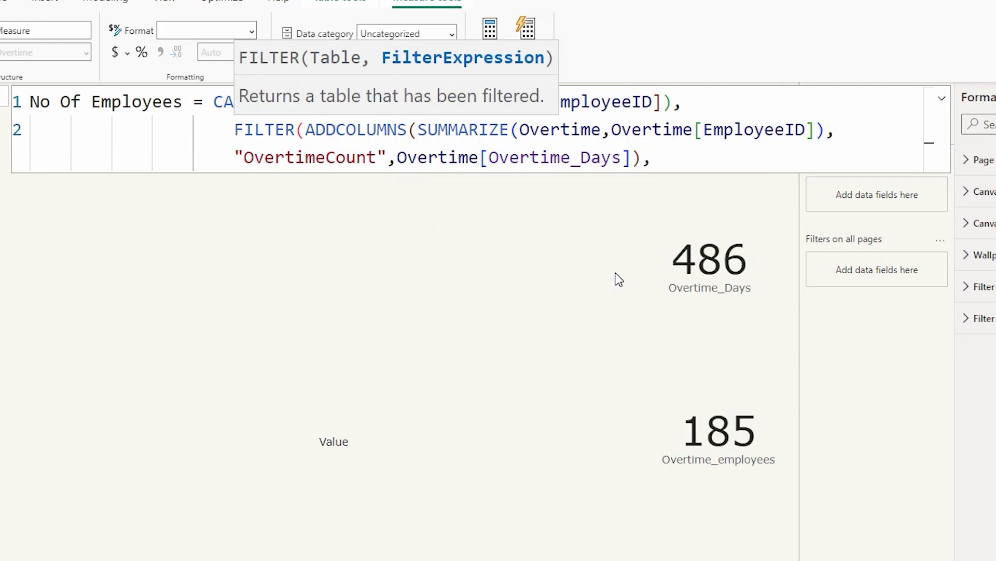
type("[Over")
key("Up")
key("Up")
key("Tab")
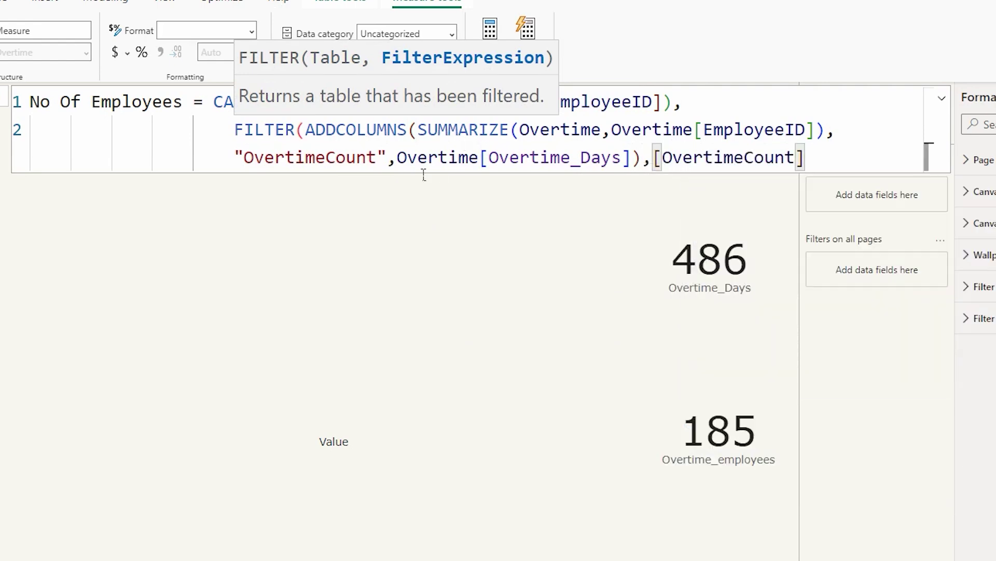
type("=")
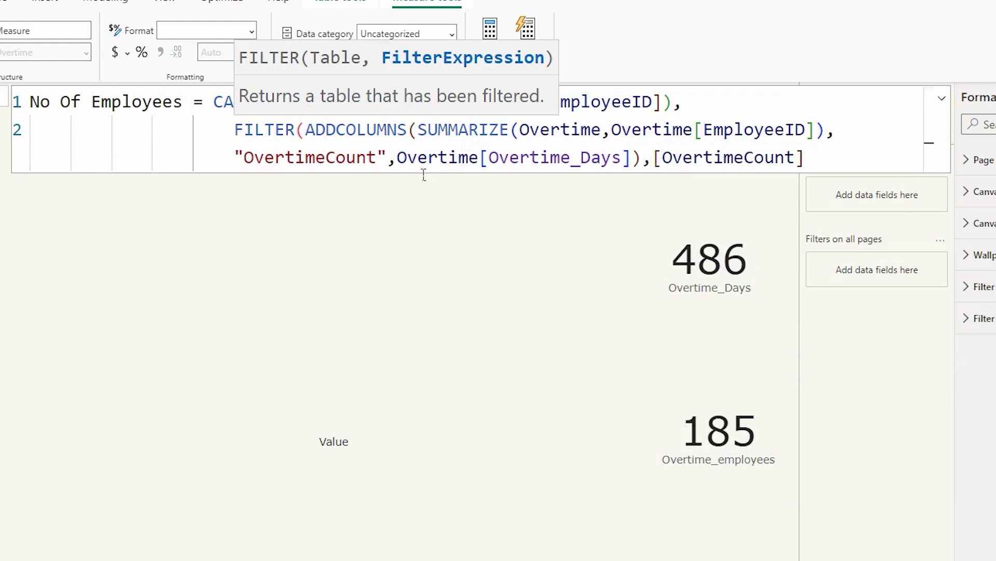
type(" Max")
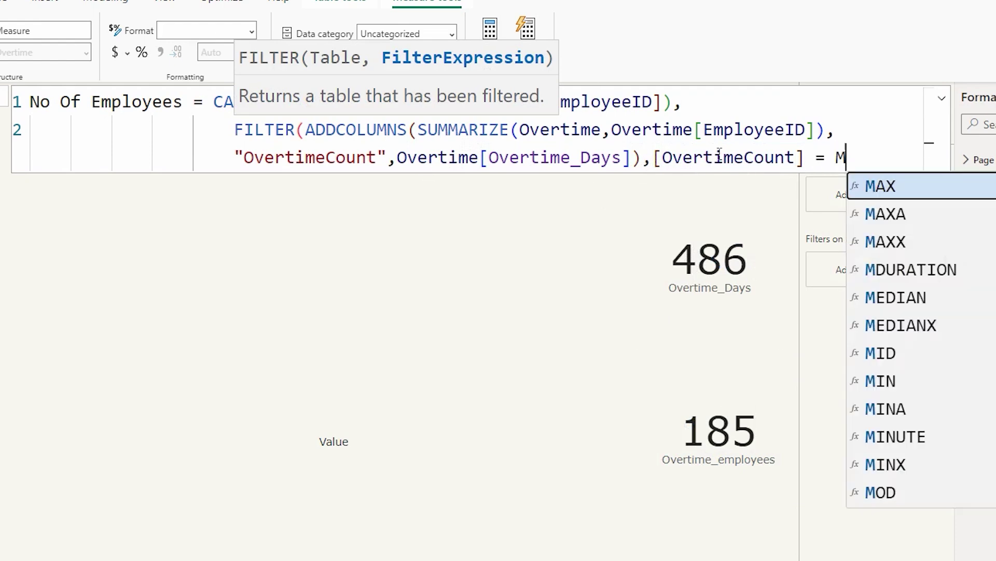
key("Tab")
key("Escape")
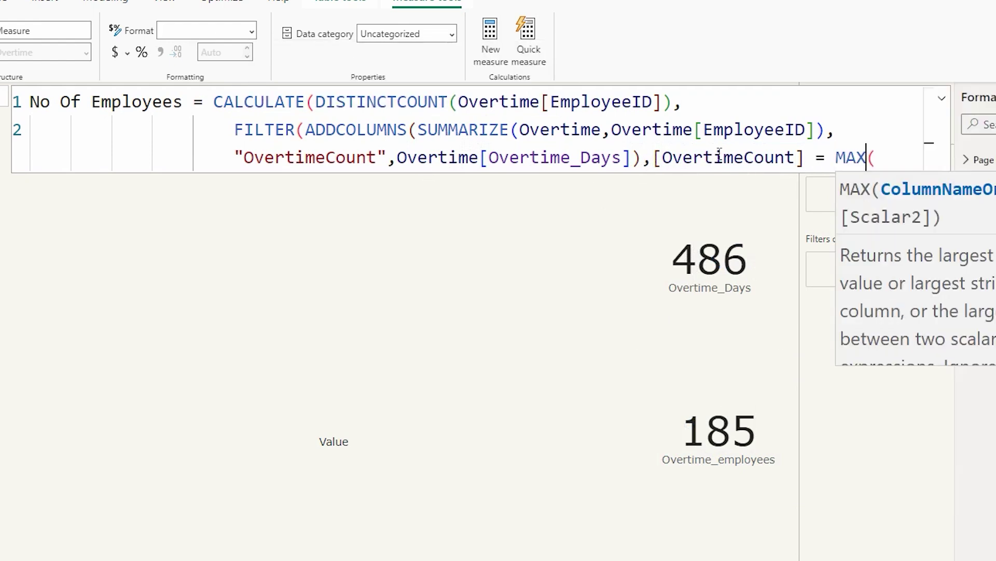
Put the [OvertimeCount] = MAX( condition on its own indented third line of the formula.
key("Left")
key("Left")
key("Left")
key("Left")
key("Left")
key("Left")
key("Left")
key("Left")
key("Left")
key("Left")
key("Left")
key("Left")
key("Left")
key("Left")
key("Left")
key("Left")
key("Left")
key("Left")
key("Left")
key("Left")
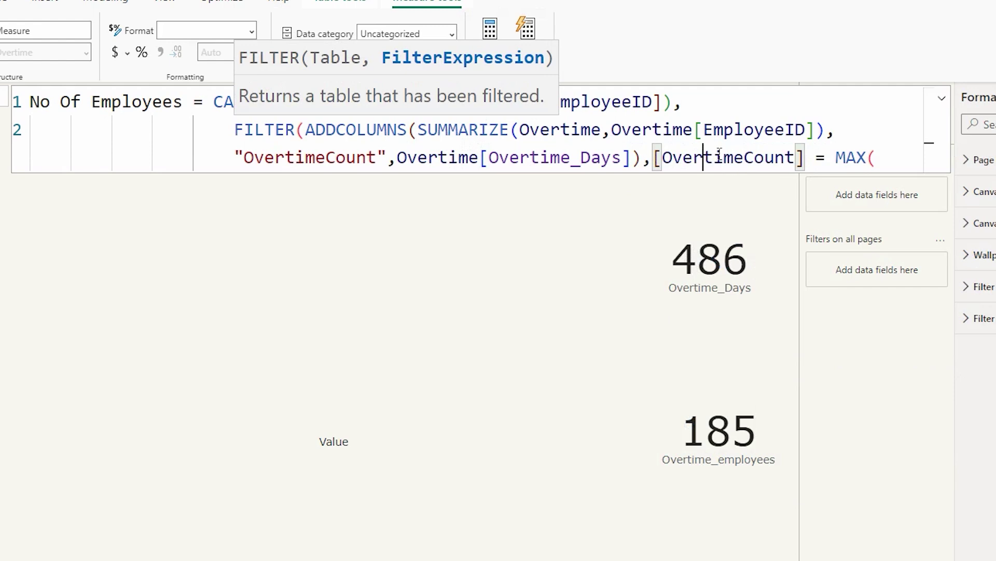
key("shift+Return")
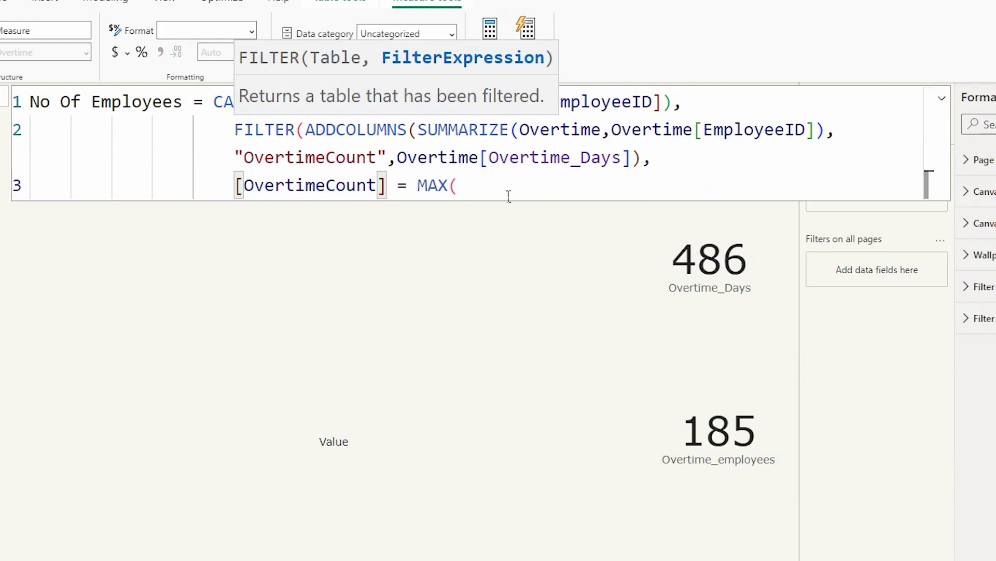
Enter XAxis_Overtime[Value] as the MAX argument, close all open functions and commit the No Of Employees measure.
left_click(482, 186)
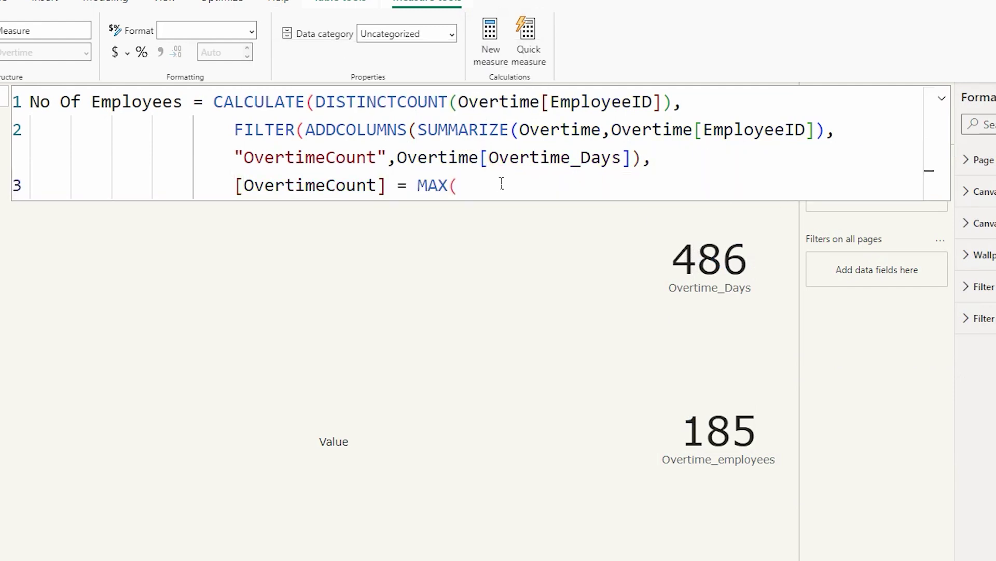
type("O")
key("BackSpace")
type("Xa")
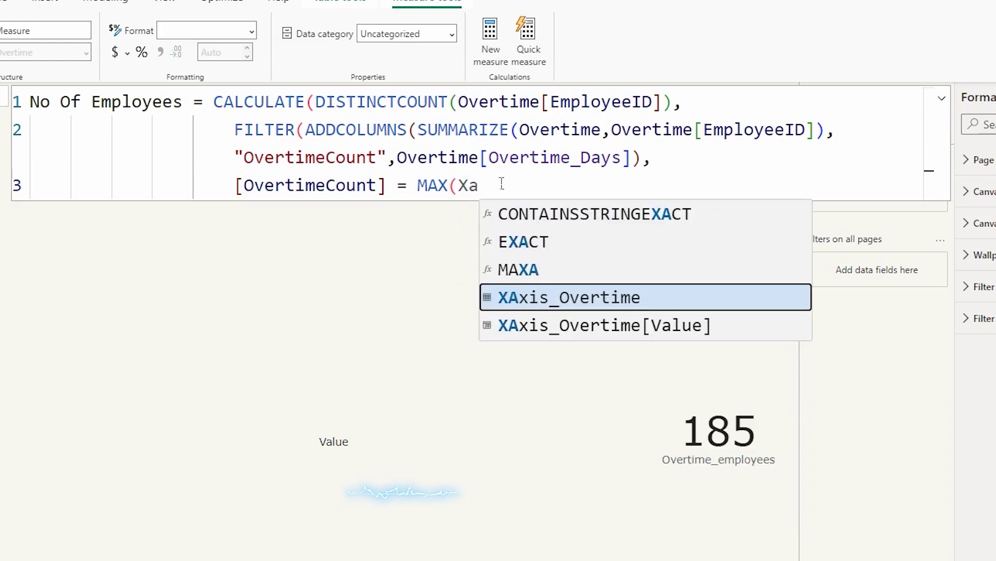
key("Down")
key("Tab")
type(")))")
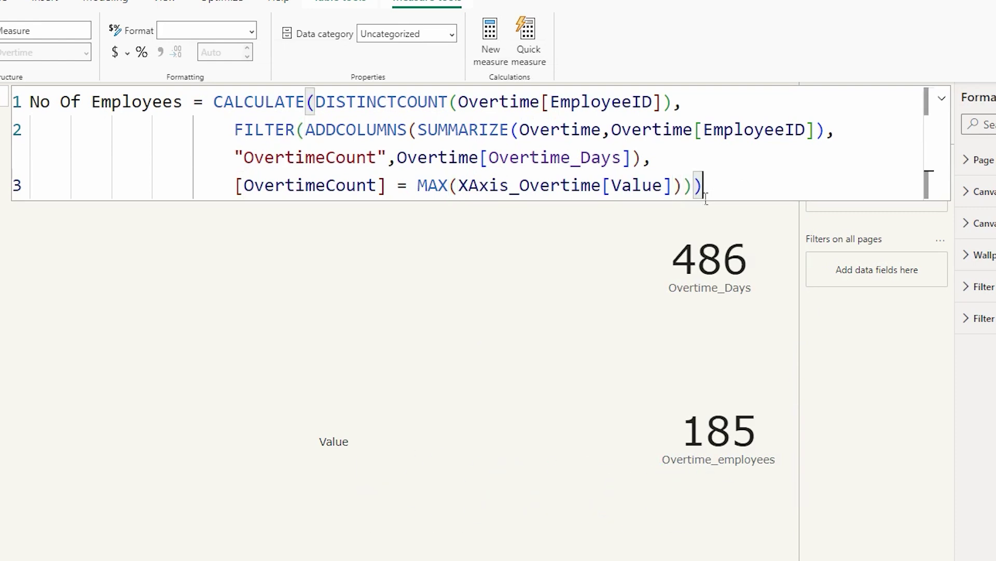
key("Return")
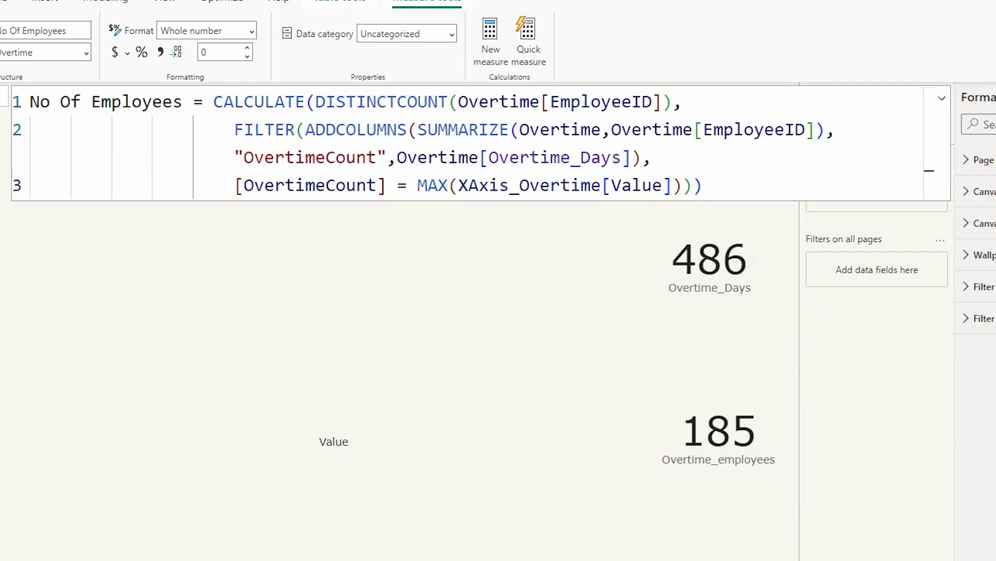
Add the No Of Employees measure to the Y-axis of the column chart that has Value on its X-axis.
left_click(328, 223)
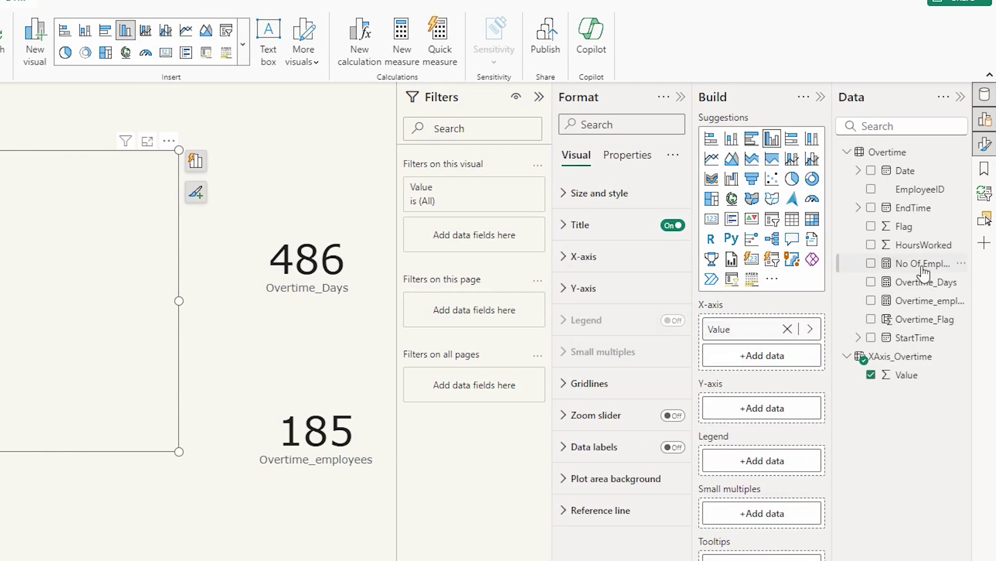
left_click_drag(924, 265, 777, 413)
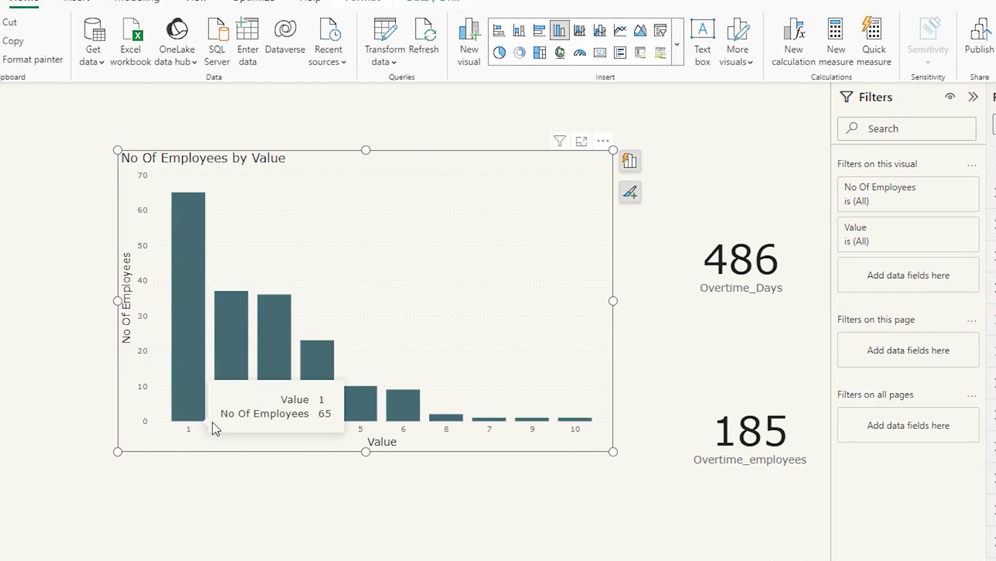
mouse_move(185, 254)
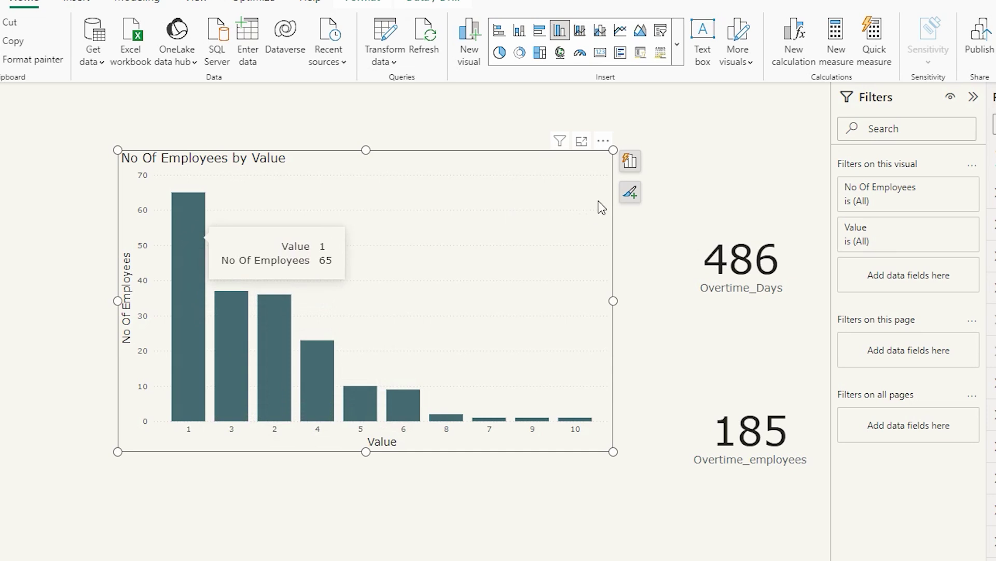
Turn on data labels for the No Of Employees column chart.
left_click(632, 193)
left_click(659, 257)
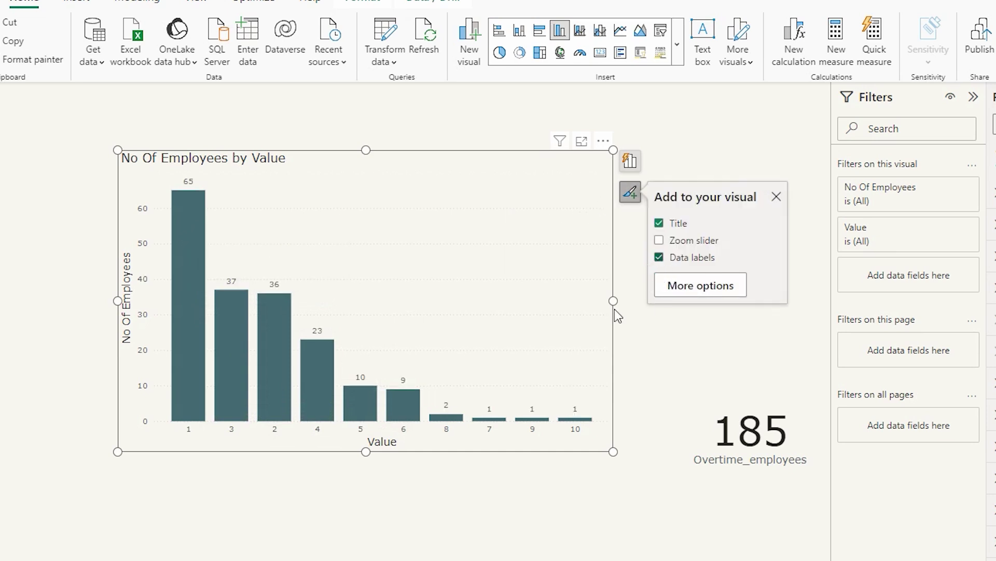
left_click(985, 100)
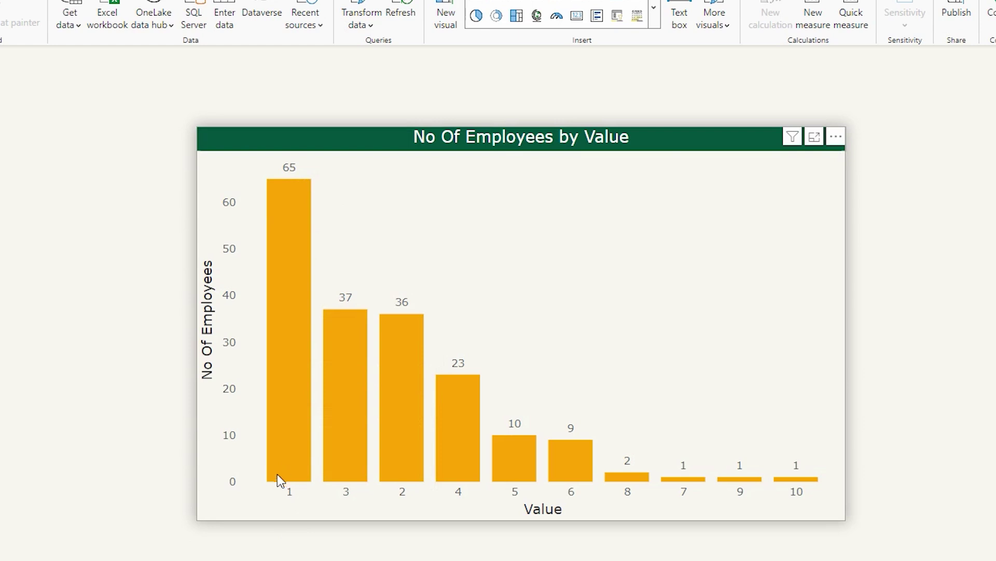
mouse_move(278, 476)
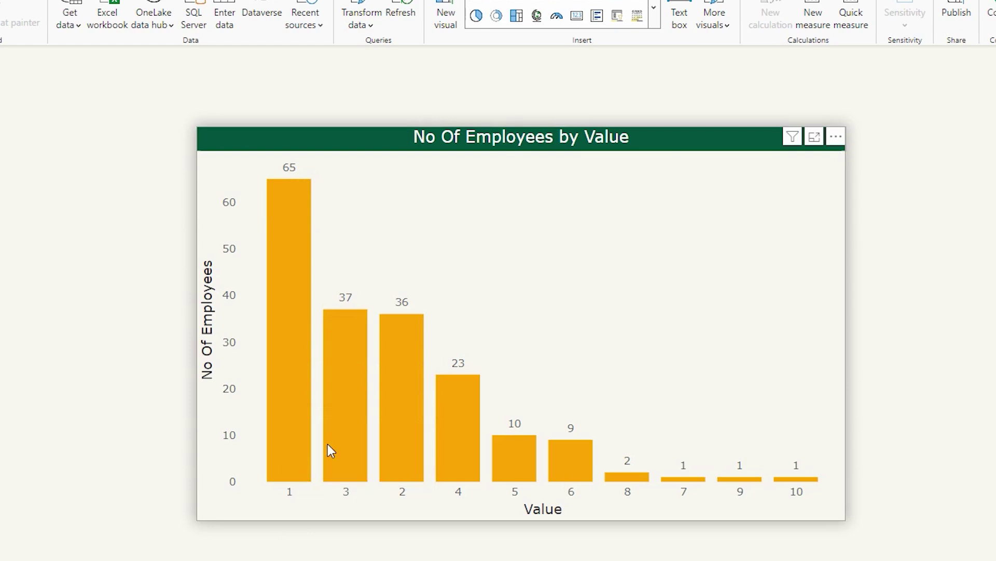